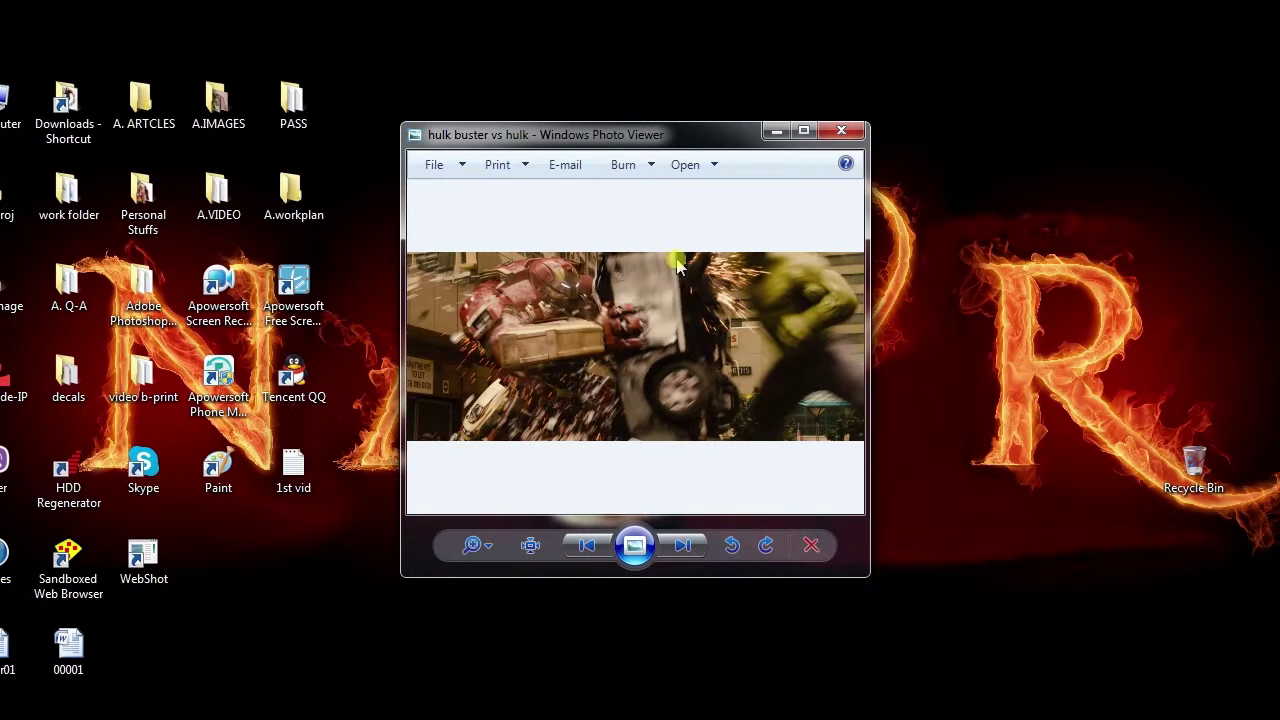
# Step: Paste the desktop screenshot into a new 1366 × 768 Paint canvas and shift it into place
pyautogui.click(776, 131)
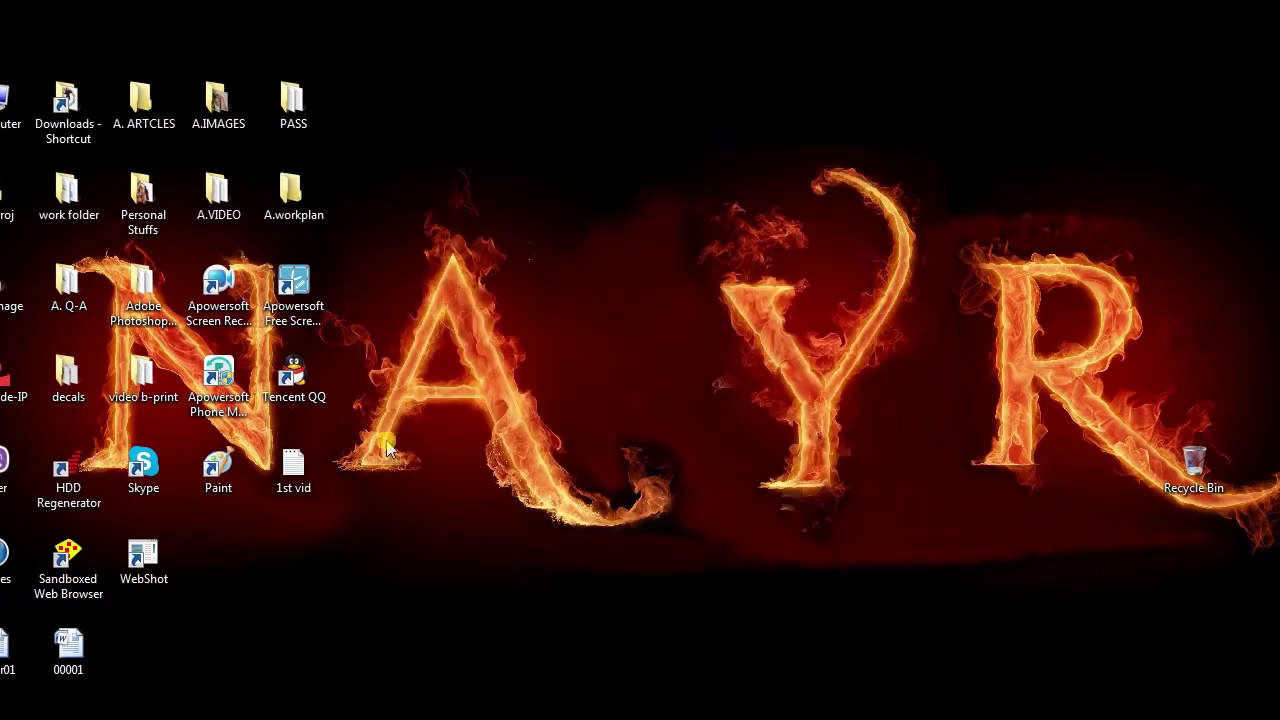
pyautogui.doubleClick(217, 488)
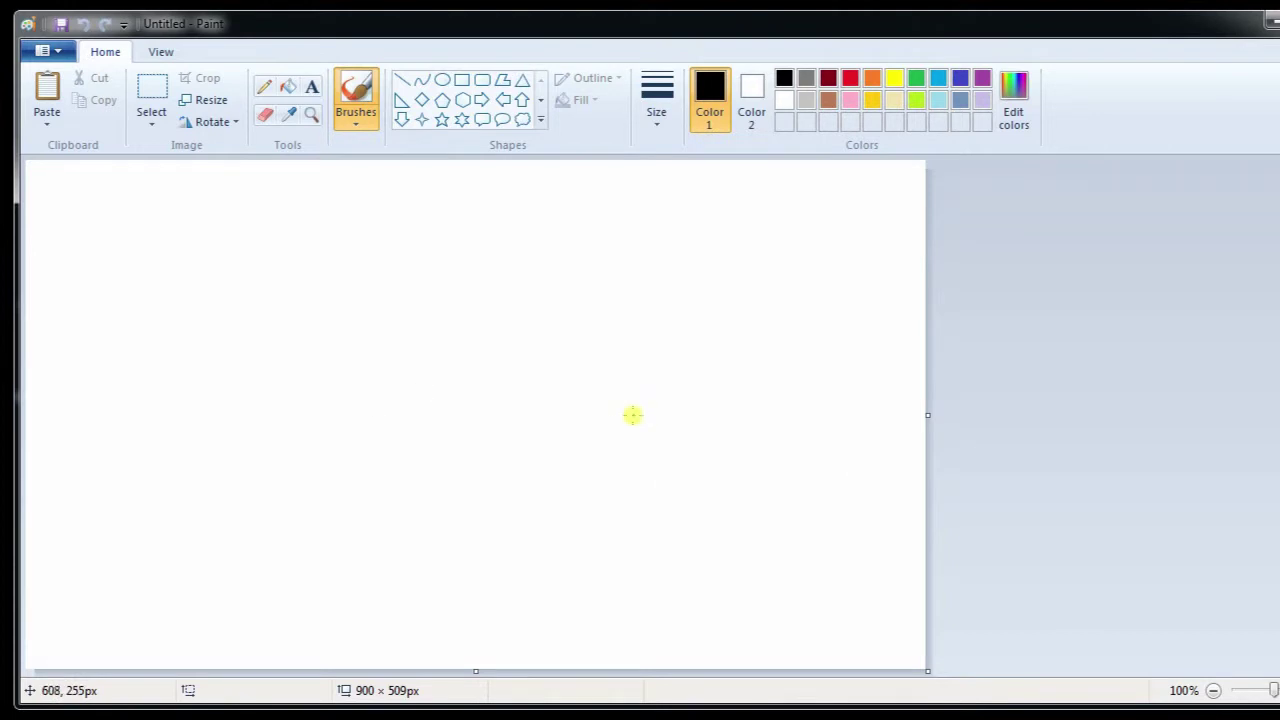
pyautogui.hotkey('ctrl', 'v')
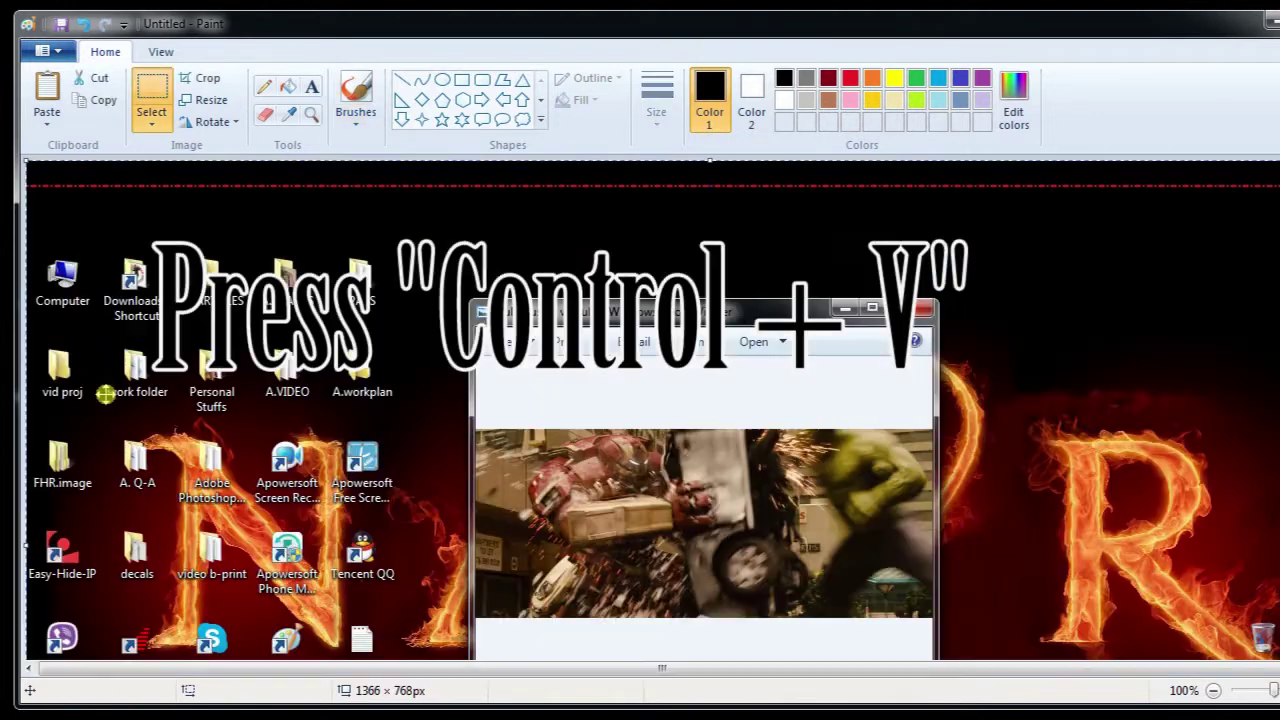
pyautogui.moveTo(297, 408); pyautogui.dragTo(295, 307)
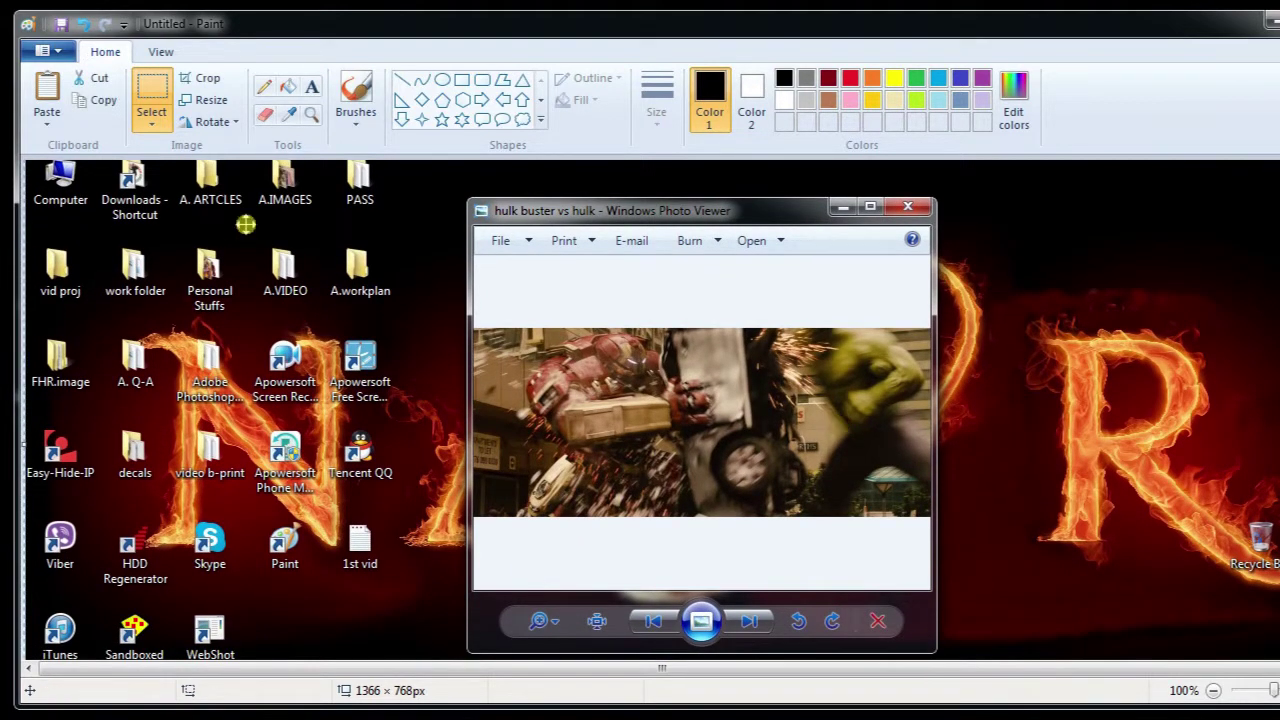
# Step: Save the Paint image to the desktop as the PNG file screen01
pyautogui.click(61, 24)
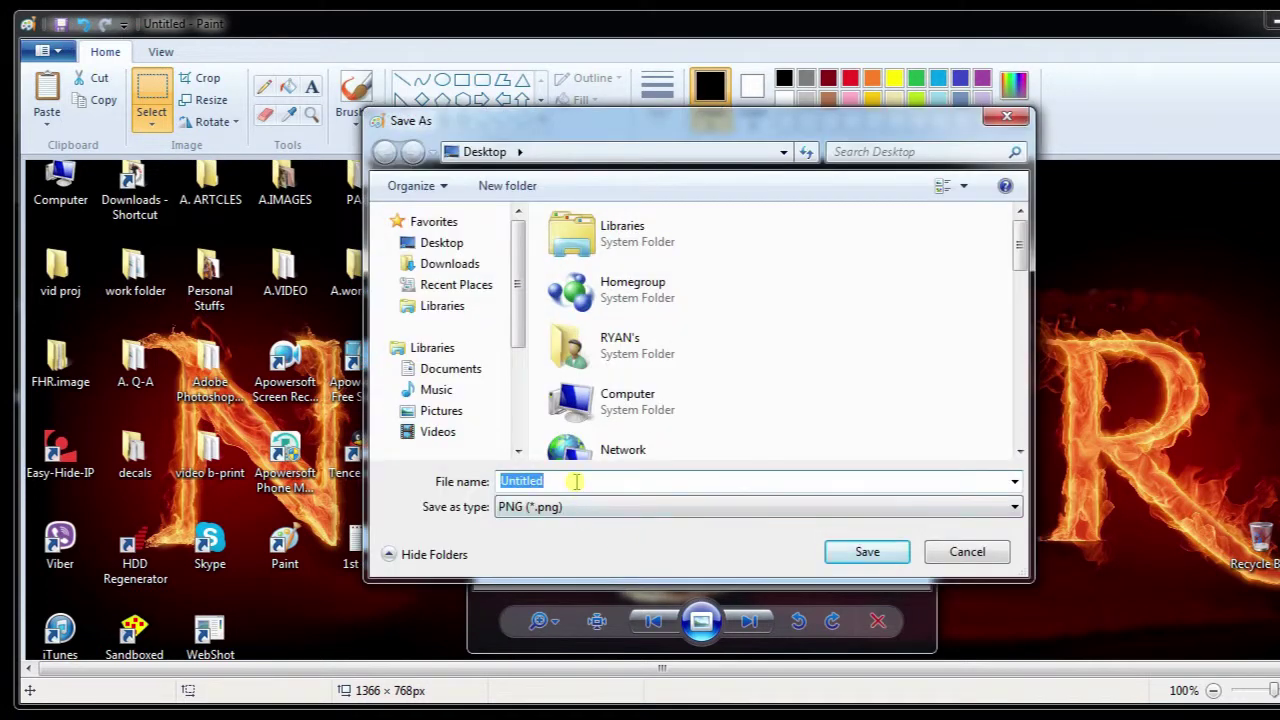
pyautogui.write('screen01')
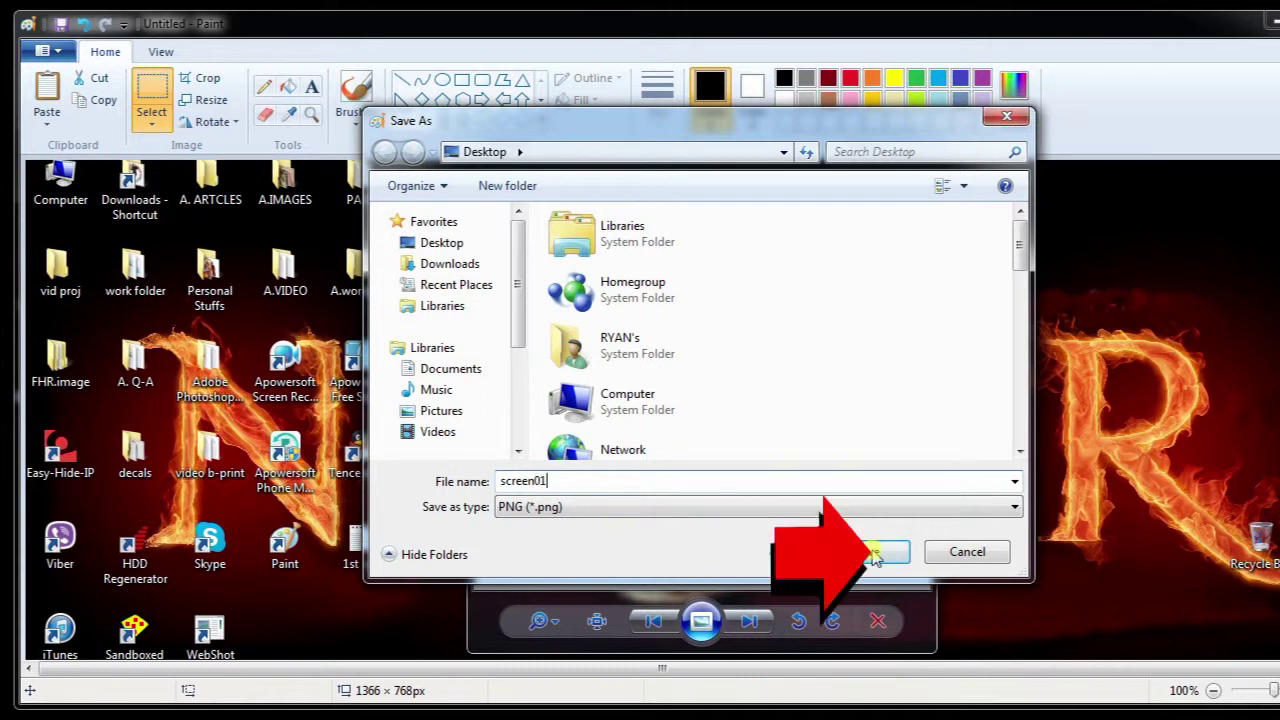
pyautogui.click(873, 556)
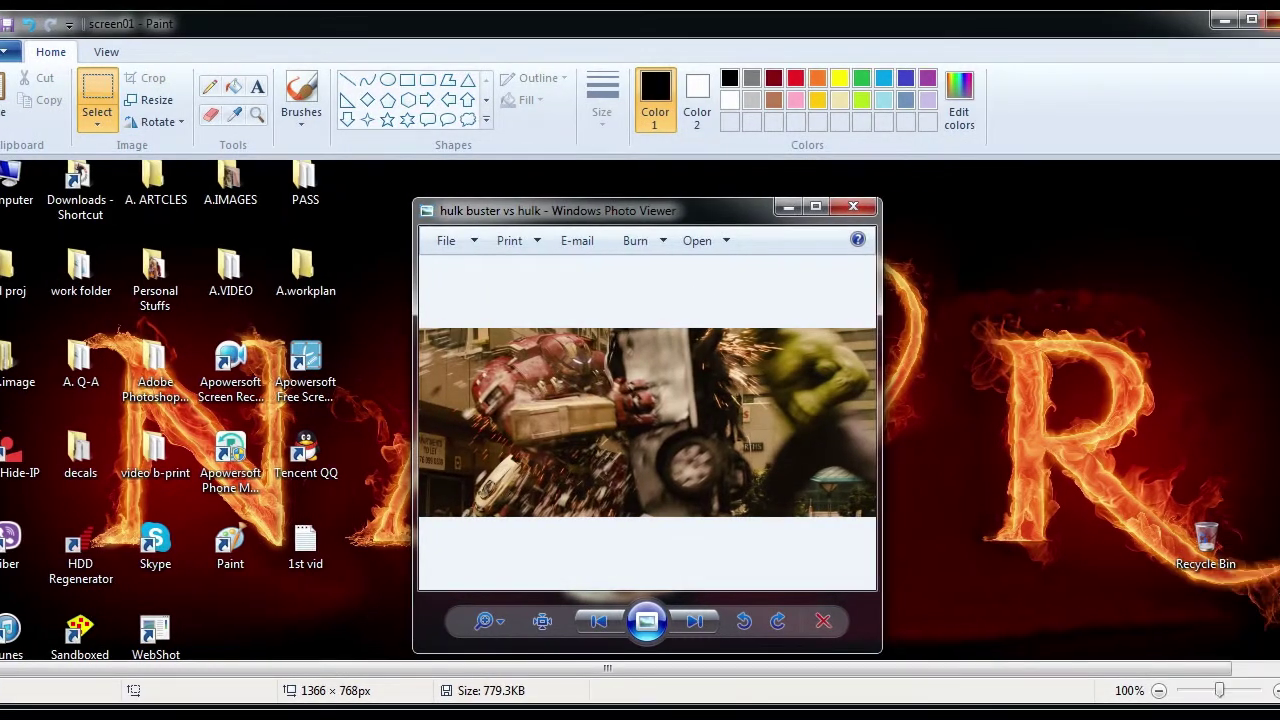
# Step: Close Paint, move the screen01 icon beside the Apowersoft shortcuts, and open it in Photo Viewer
pyautogui.click(1268, 22)
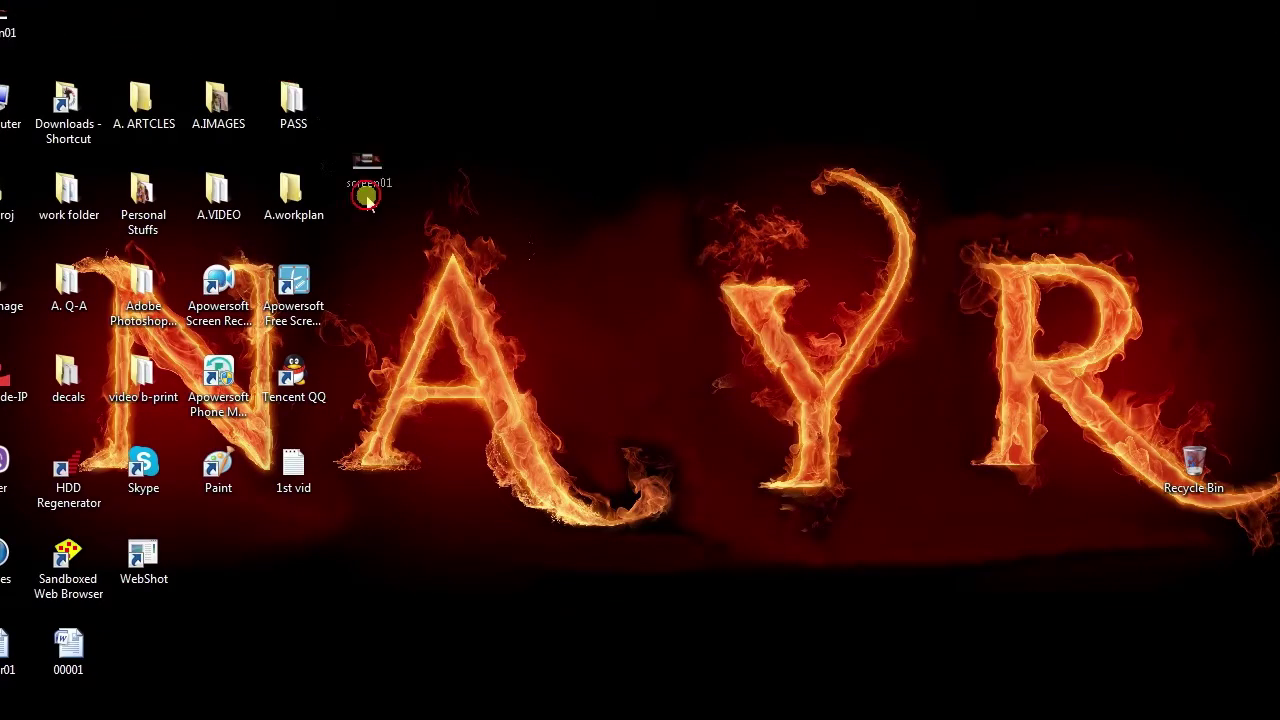
pyautogui.moveTo(367, 198); pyautogui.dragTo(370, 318)
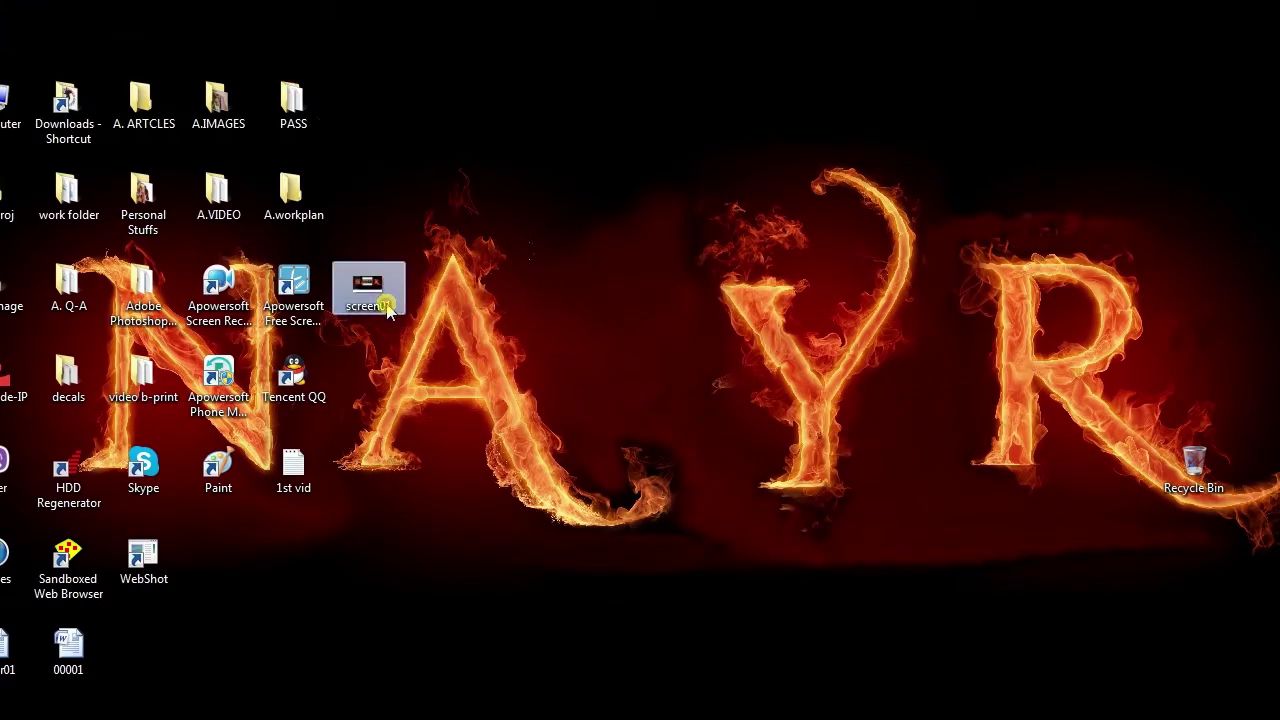
pyautogui.doubleClick(368, 290)
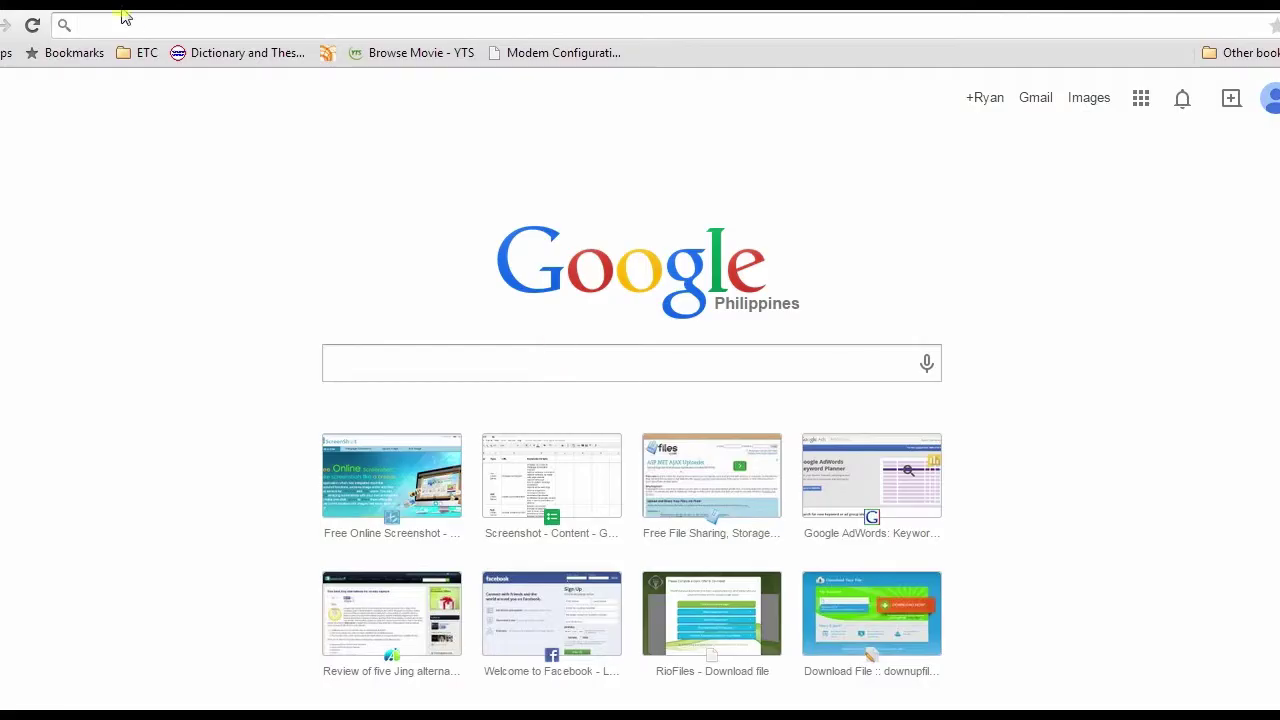
# Step: Load the 'How to Screenshot on Toshiba' article from its pasted web address
pyautogui.click(118, 25)
pyautogui.write('http://screenshot.net/screenshot-on-toshiba.html')
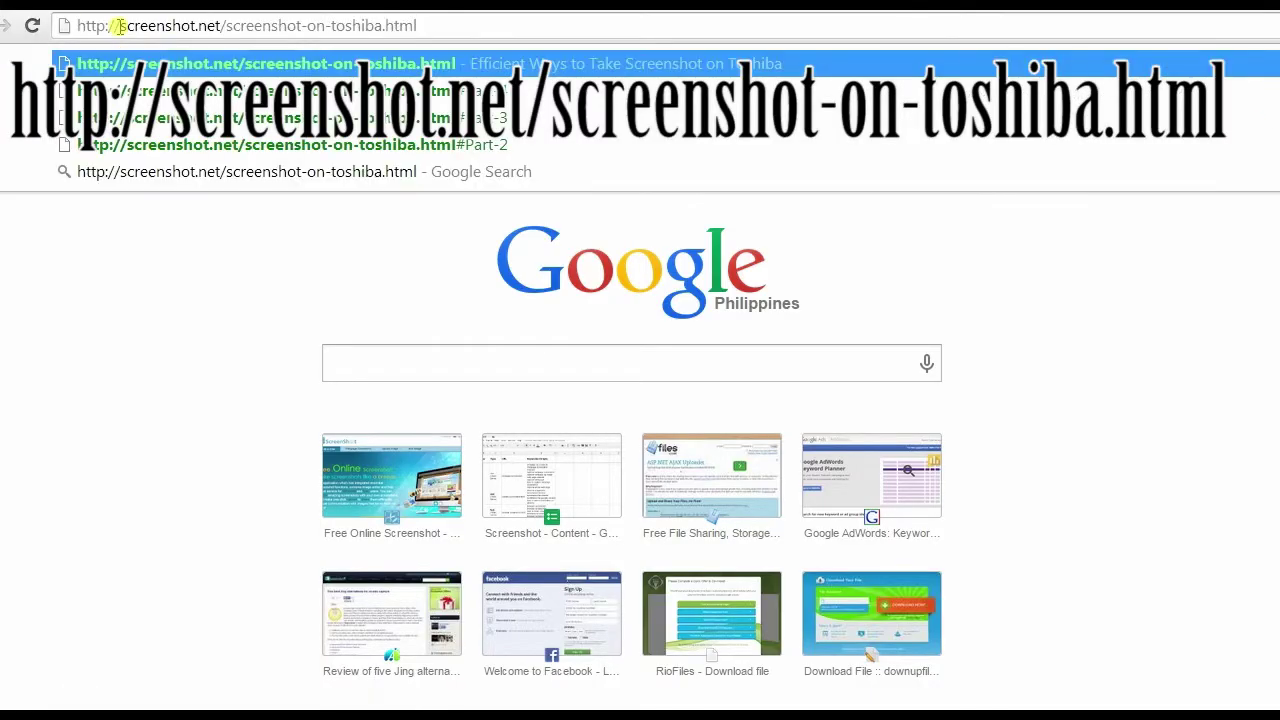
pyautogui.press('Return')
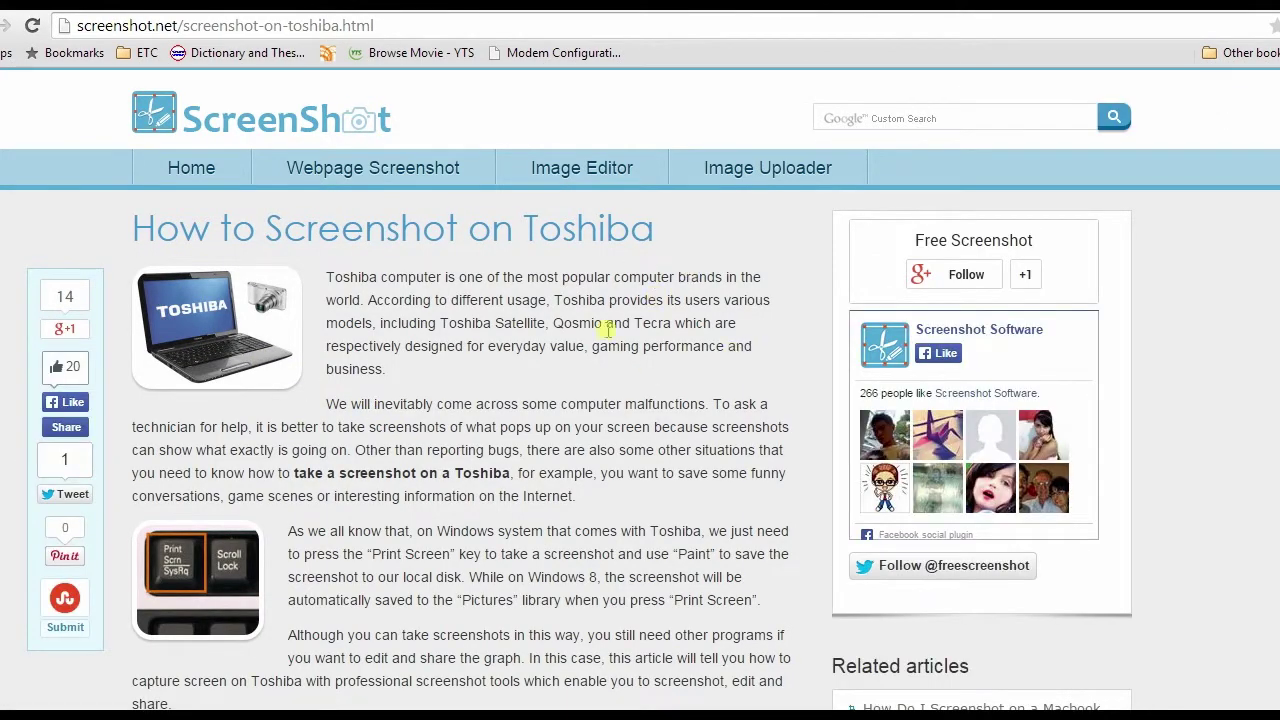
# Step: Scroll down the article and follow its link to the screenshot.net homepage
pyautogui.scroll(-1, 640, 400)
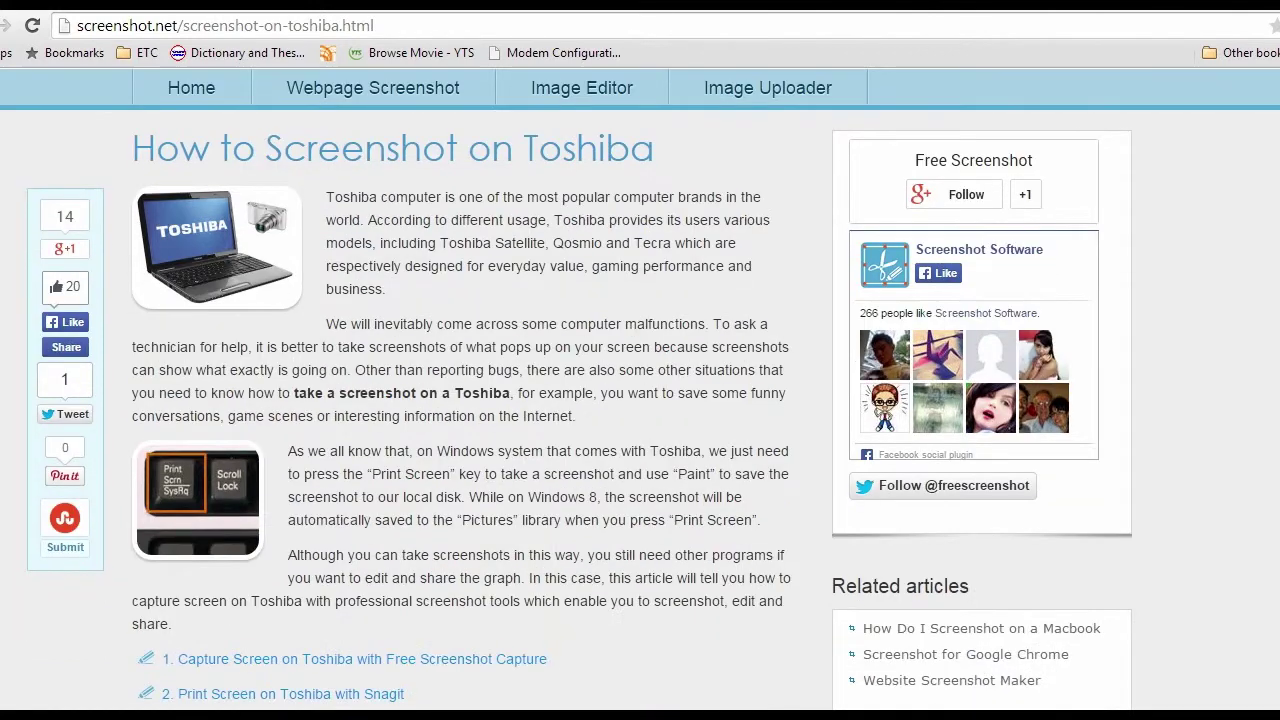
pyautogui.scroll(-6, 640, 400)
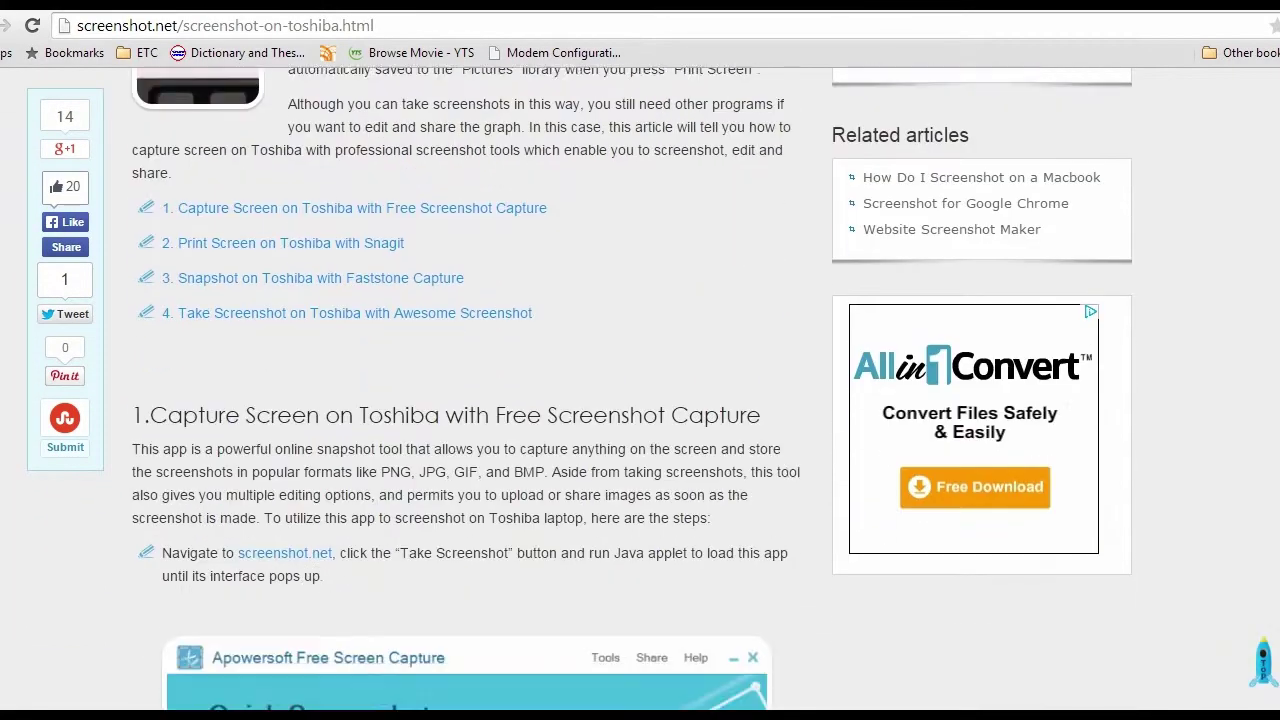
pyautogui.scroll(-1, 640, 400)
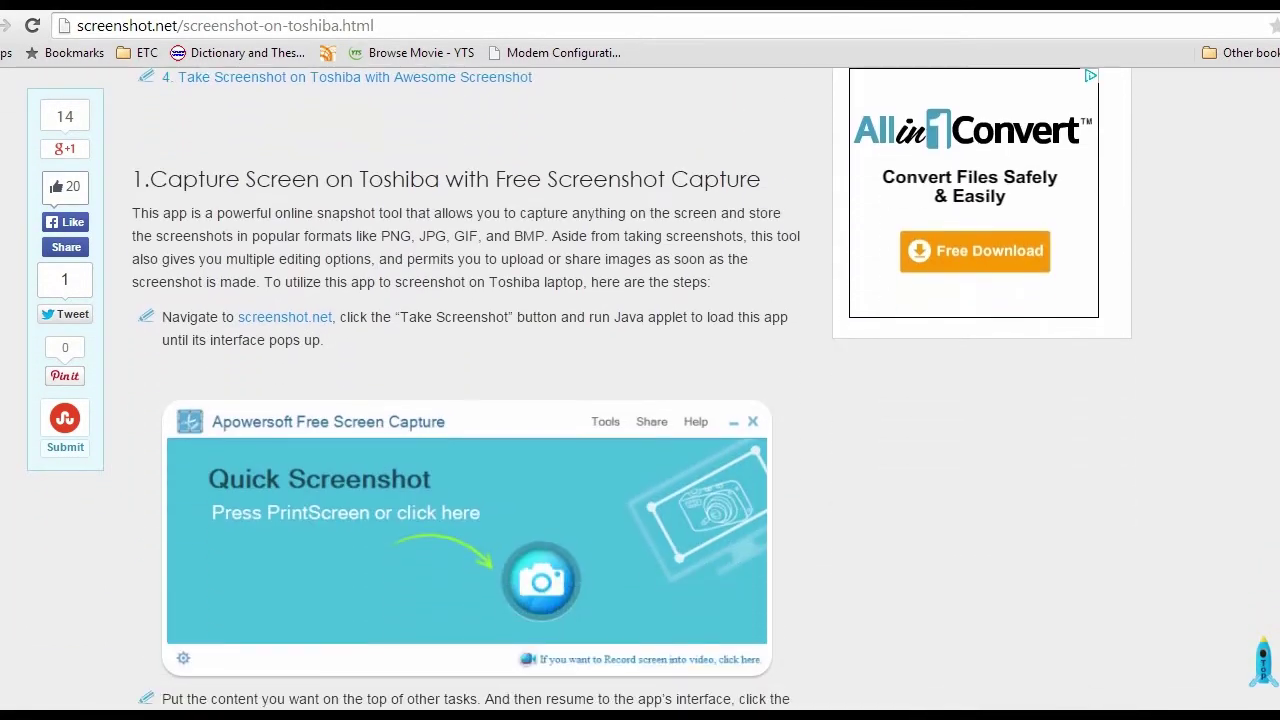
pyautogui.click(288, 320)
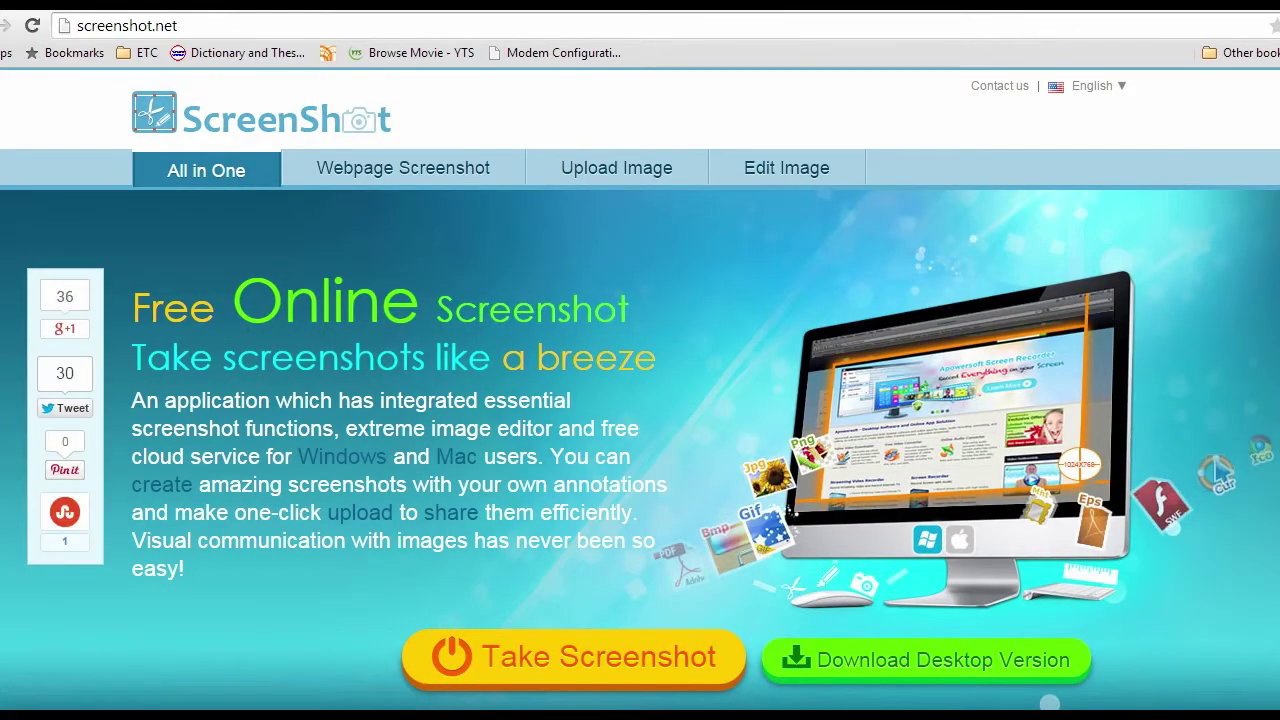
# Step: Launch screenshot.net's Take Screenshot tool and reveal the Apowersoft capture window on the desktop
pyautogui.scroll(-1, 548, 587)
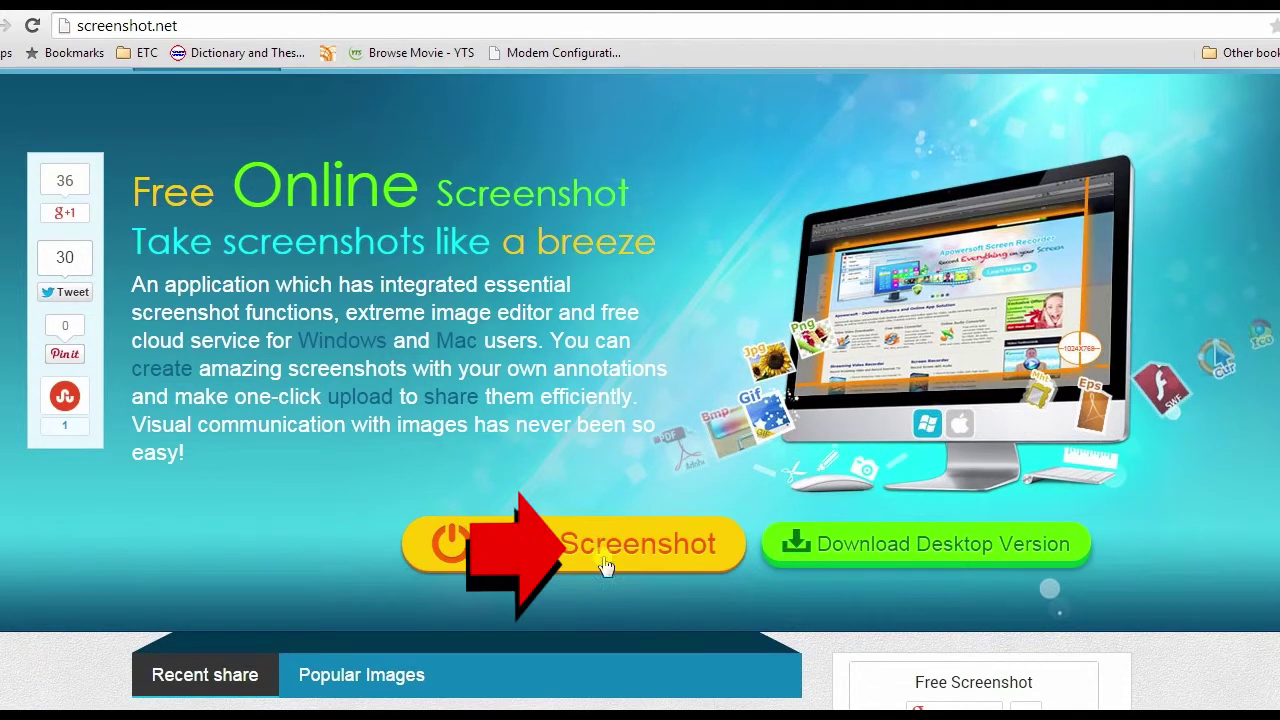
pyautogui.click(577, 556)
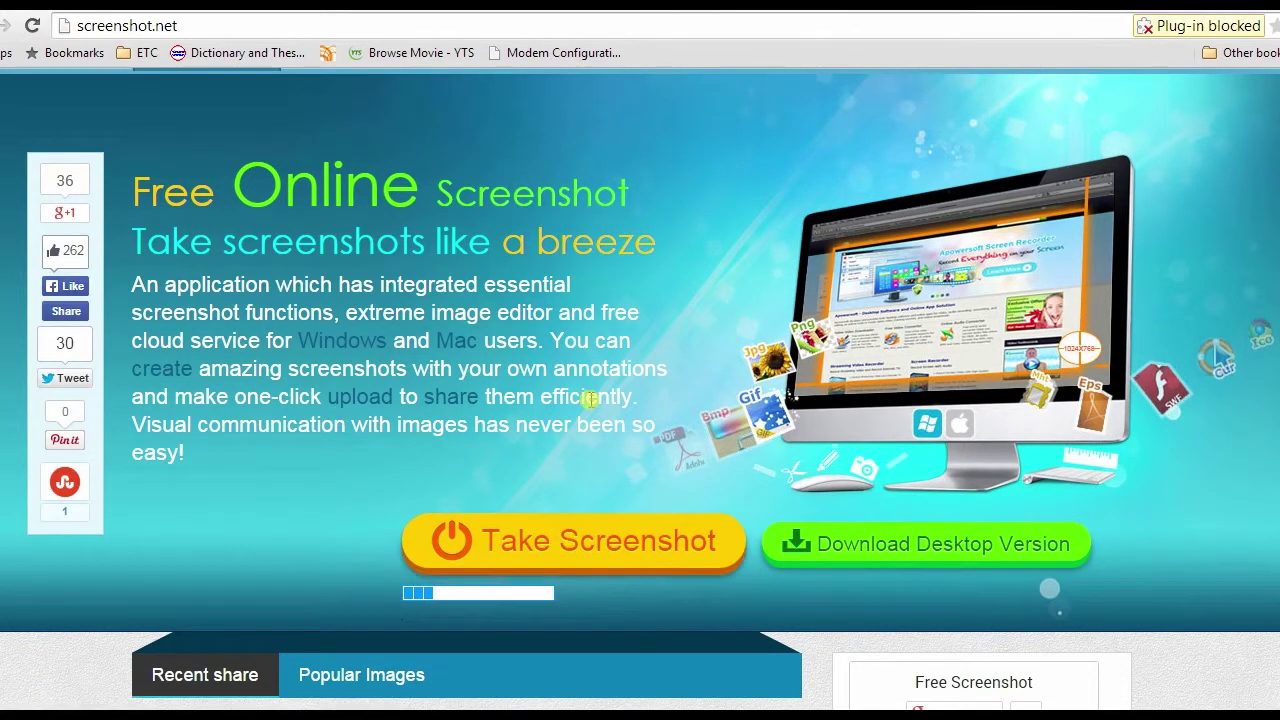
pyautogui.press('super+d')
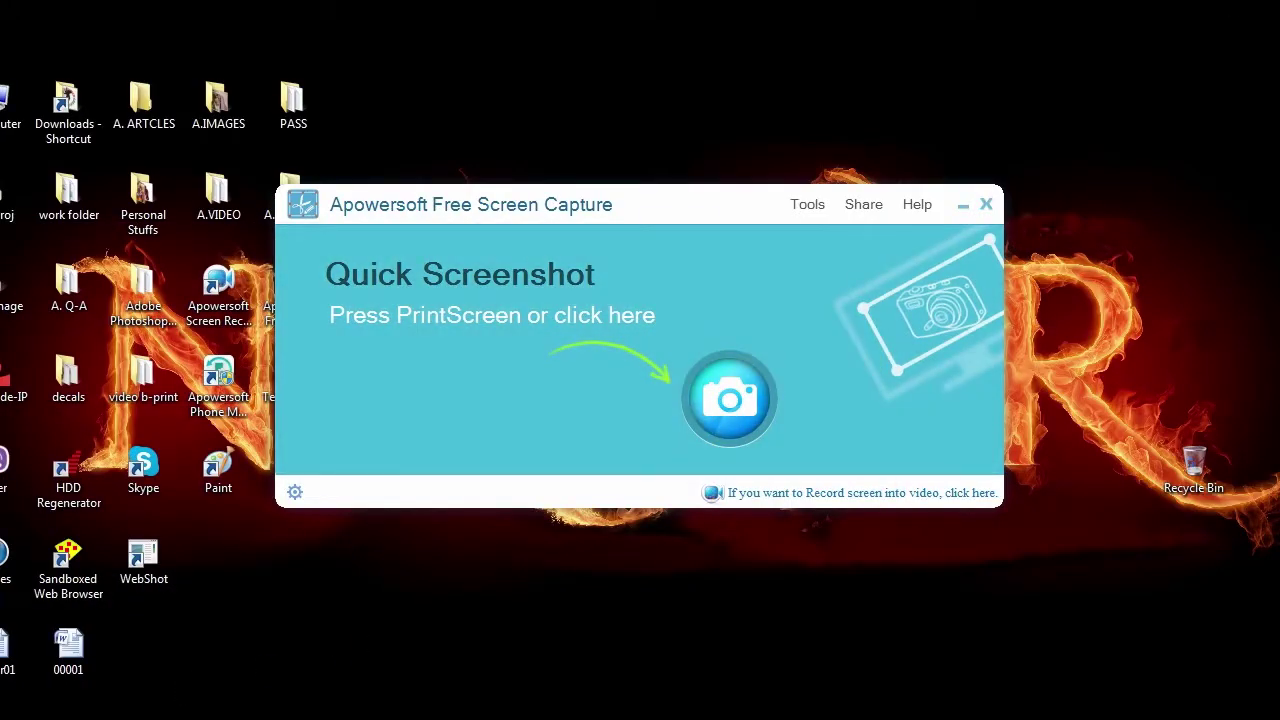
# Step: Restore the hulk buster vs hulk viewer and capture its window as a 465 × 452 region
pyautogui.click(189, 705)
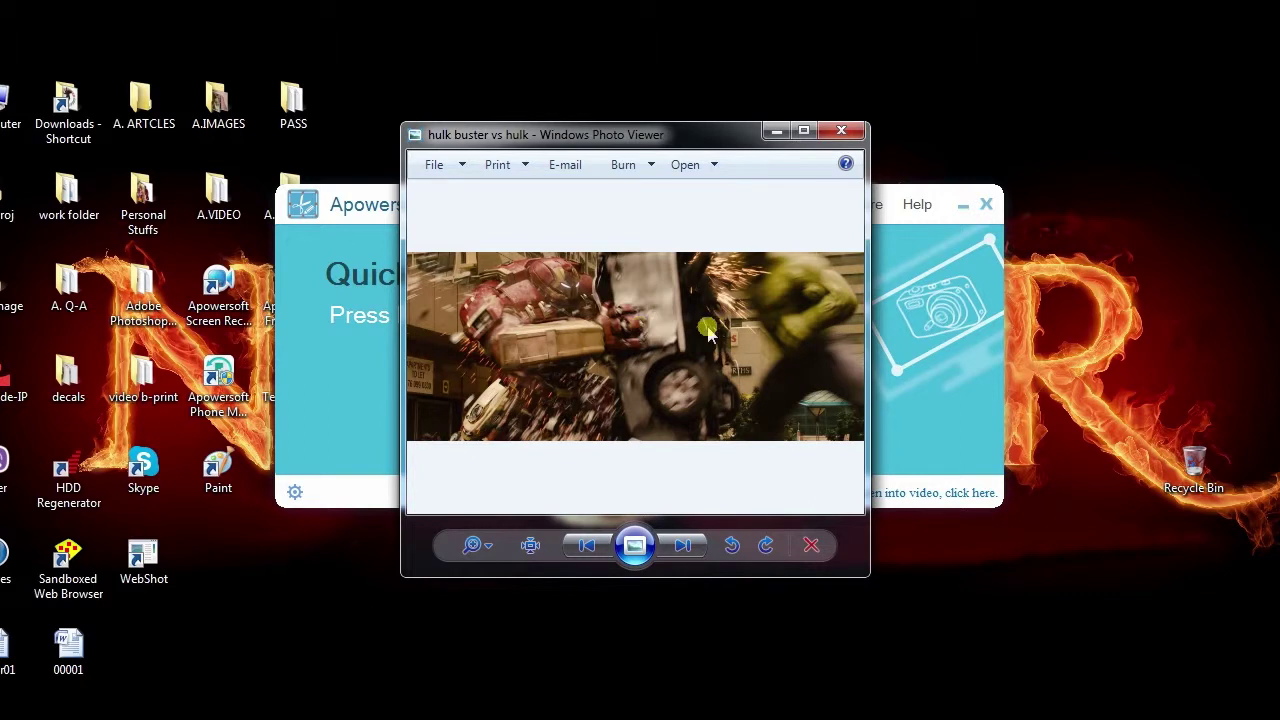
pyautogui.click(938, 197)
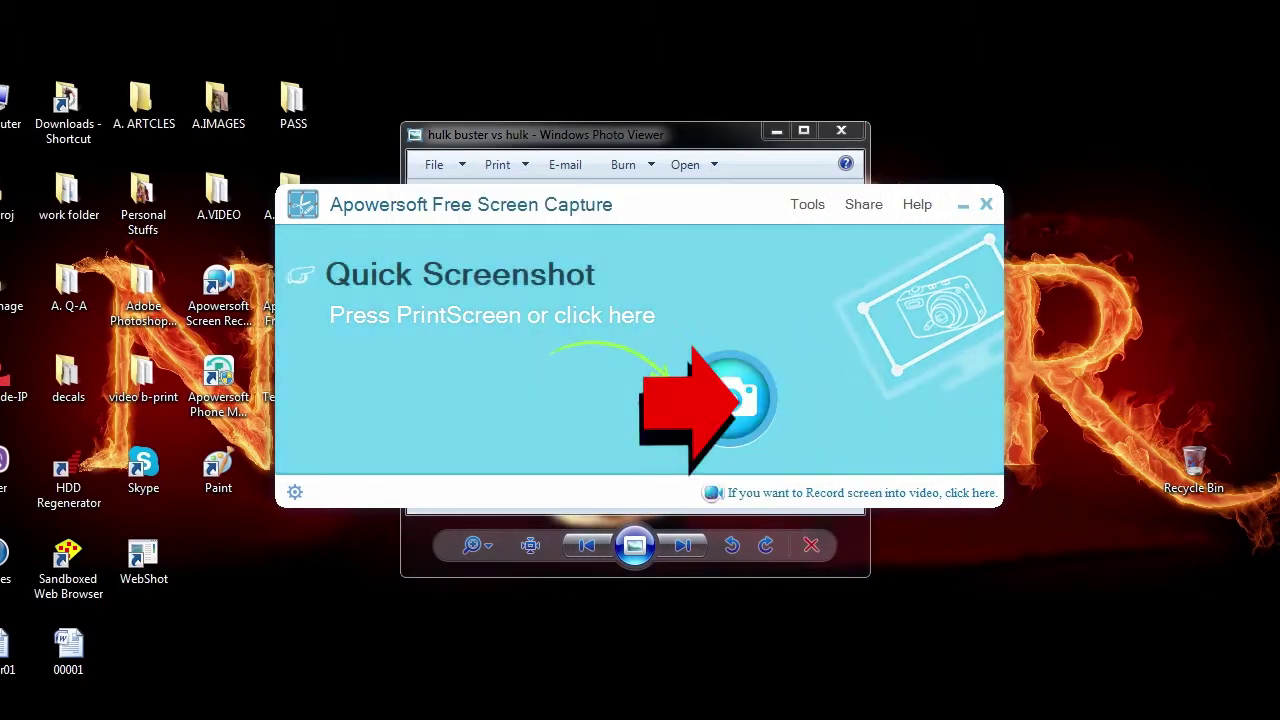
pyautogui.click(735, 395)
pyautogui.moveTo(395, 117); pyautogui.dragTo(869, 574)
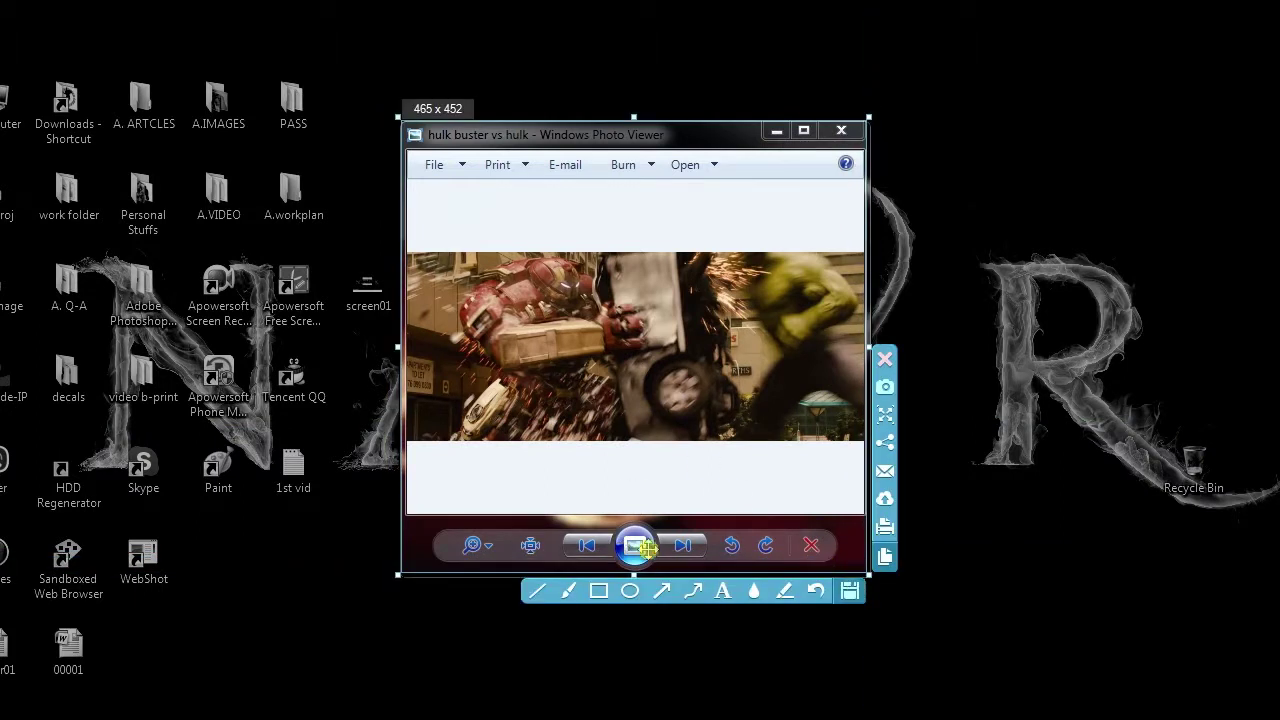
# Step: Label the capture with red 'hulk vs ironman' text and share it to Google+
pyautogui.click(722, 591)
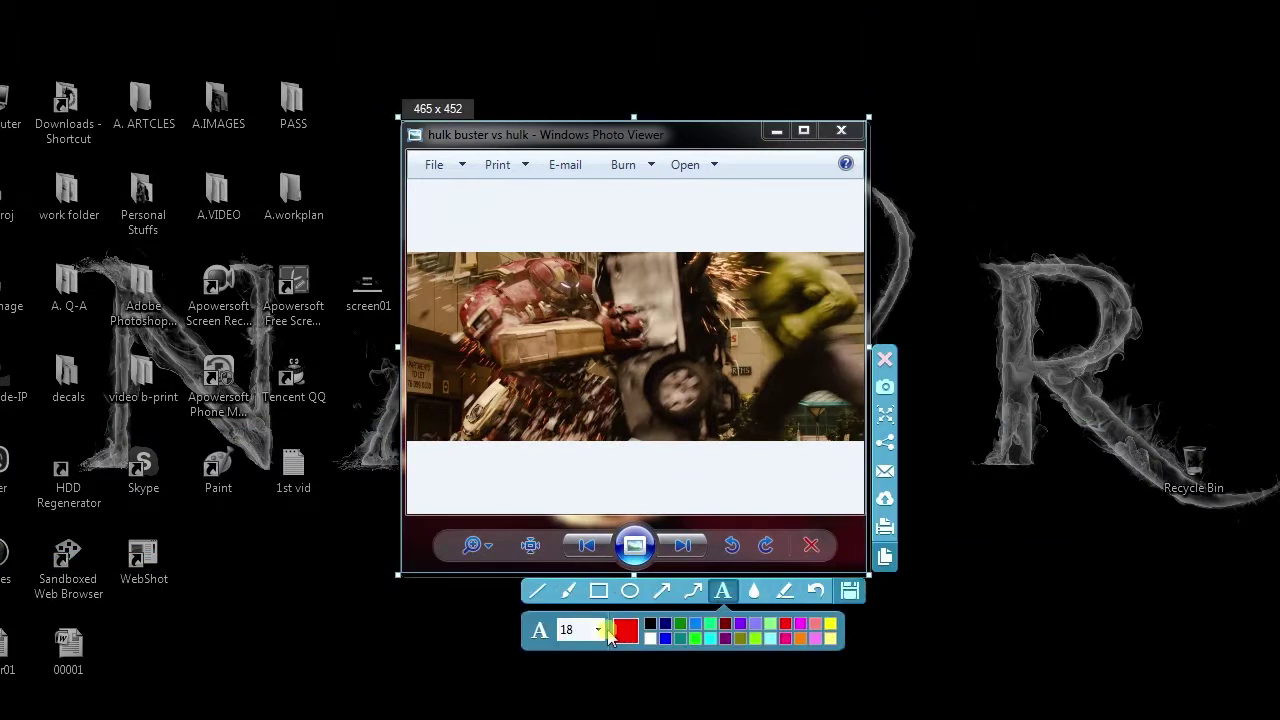
pyautogui.click(492, 380)
pyautogui.write('De')
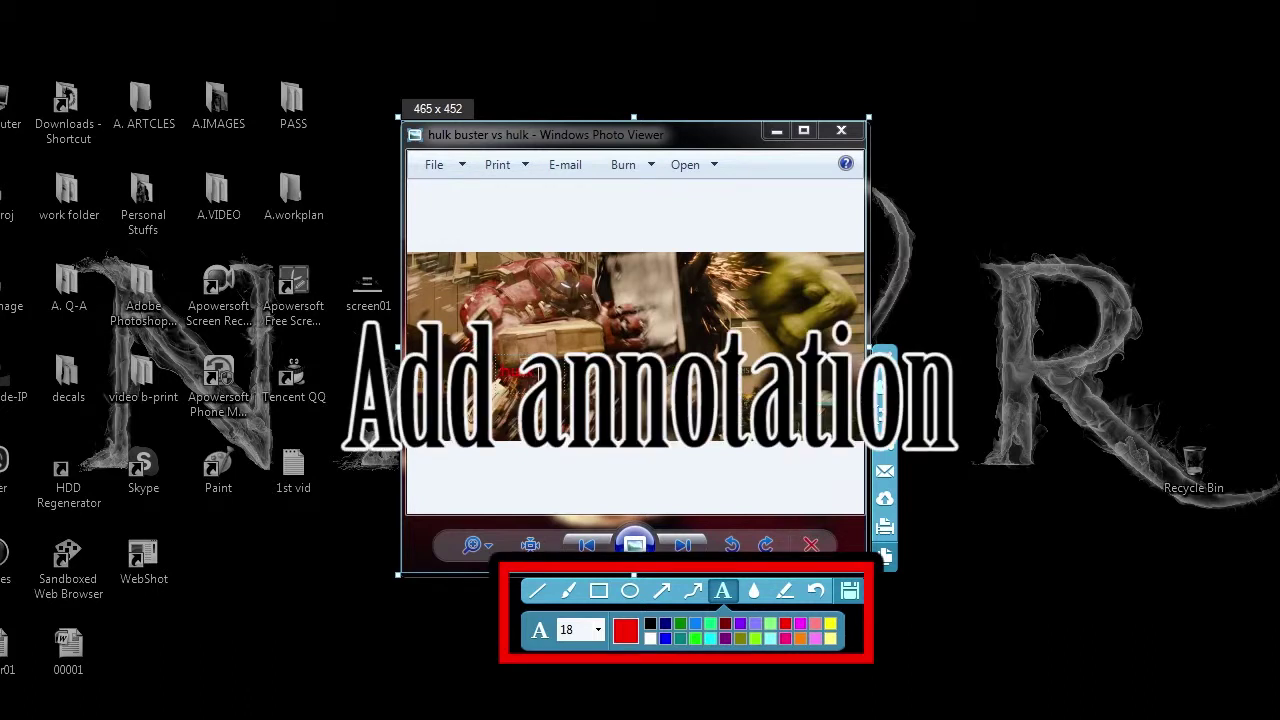
pyautogui.write('v')
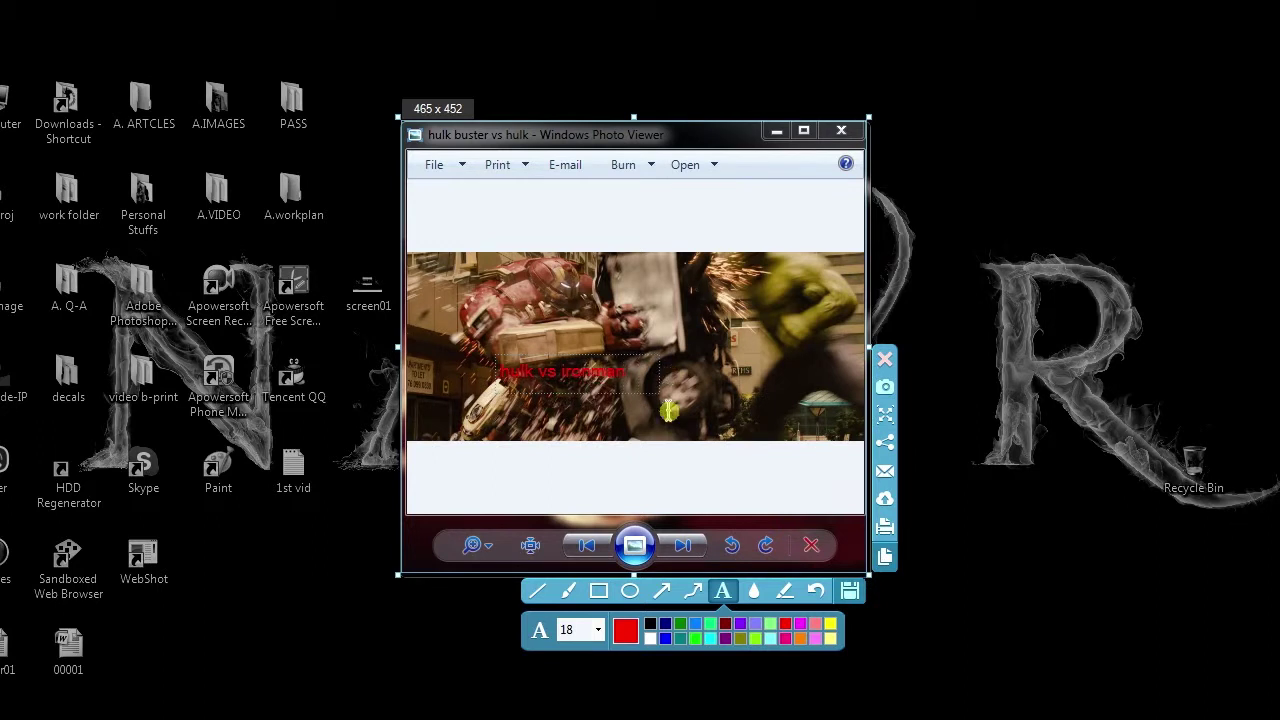
pyautogui.click(885, 442)
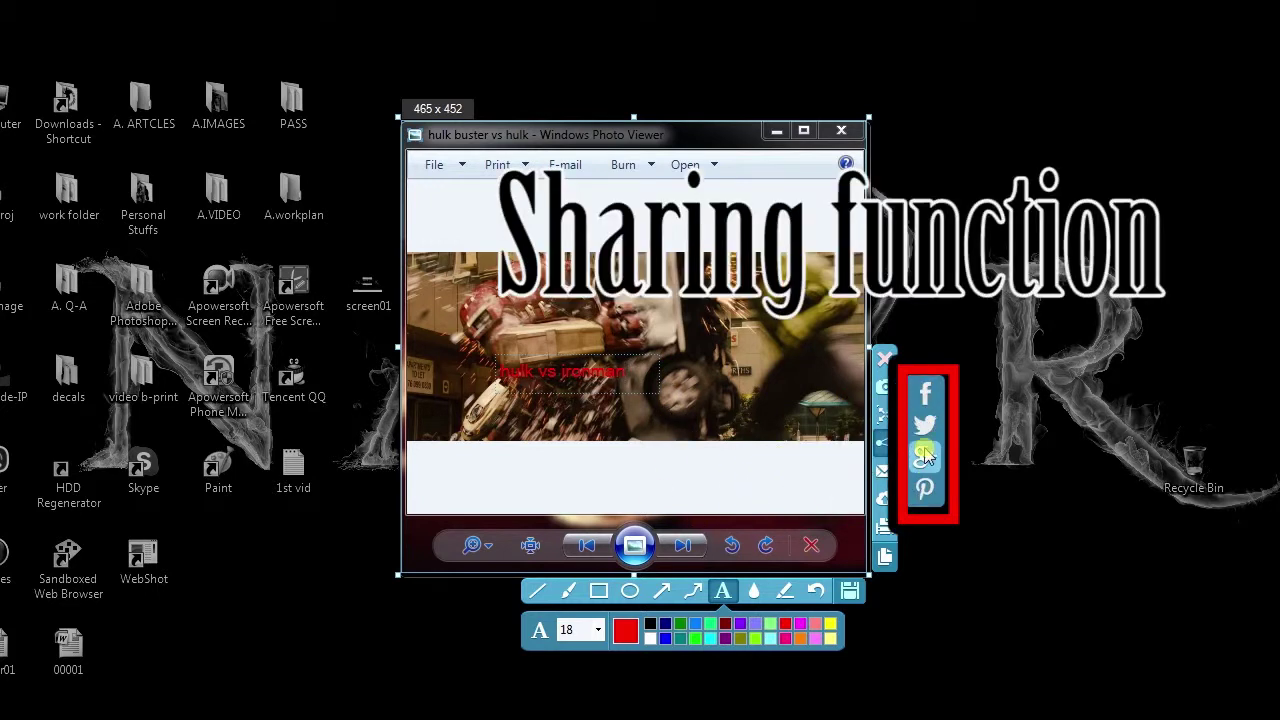
pyautogui.click(925, 458)
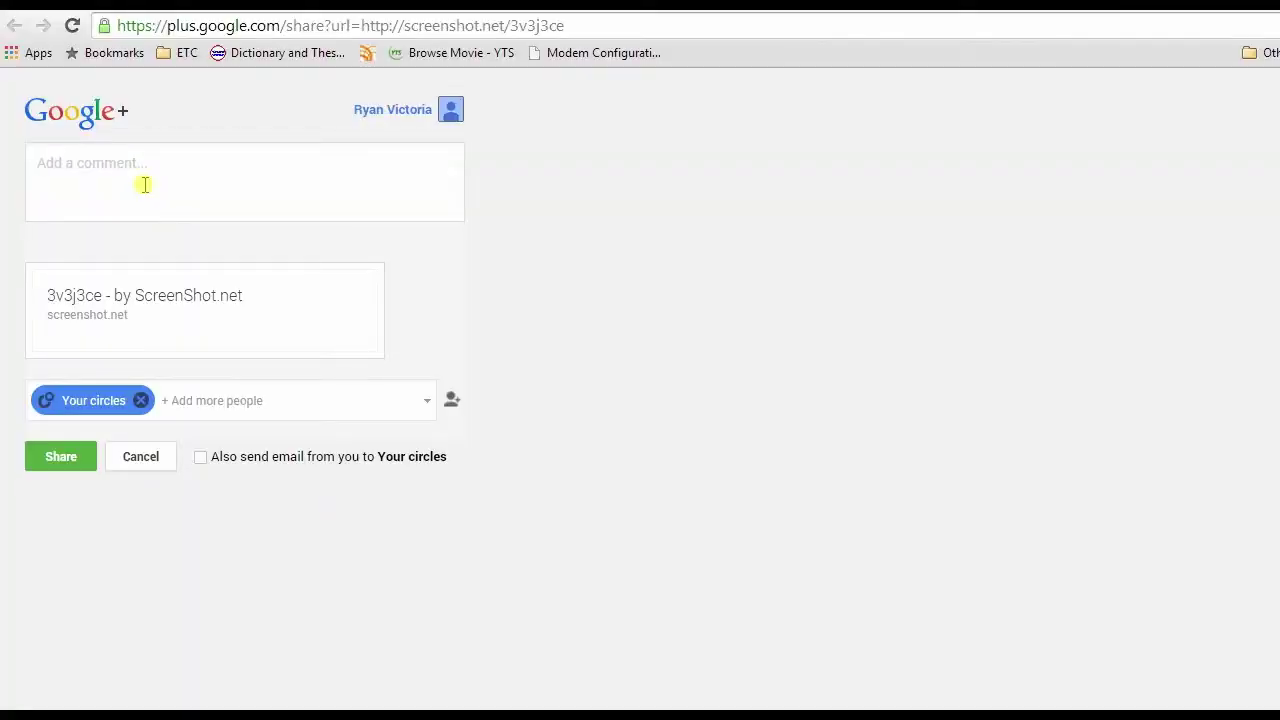
# Step: Post the screenshot link with the comment 'avengers 2' and open its ScreenShot.net page
pyautogui.write('avengers 2')
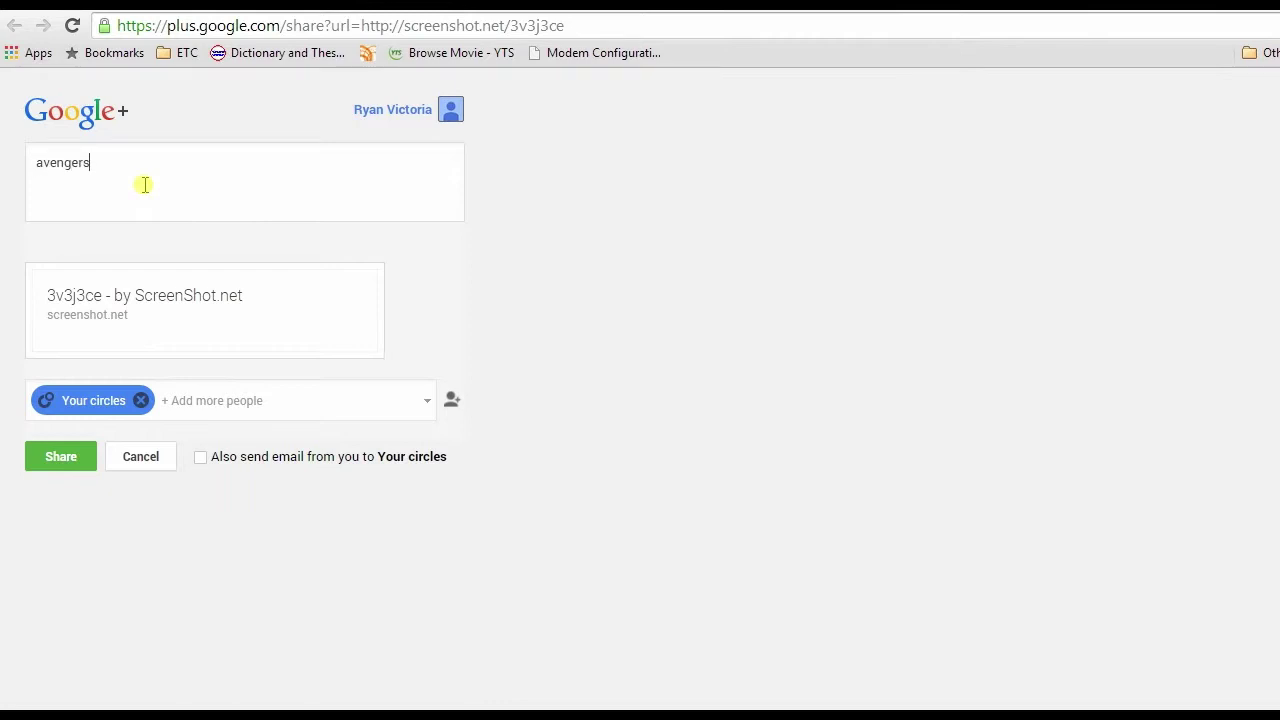
pyautogui.click(59, 460)
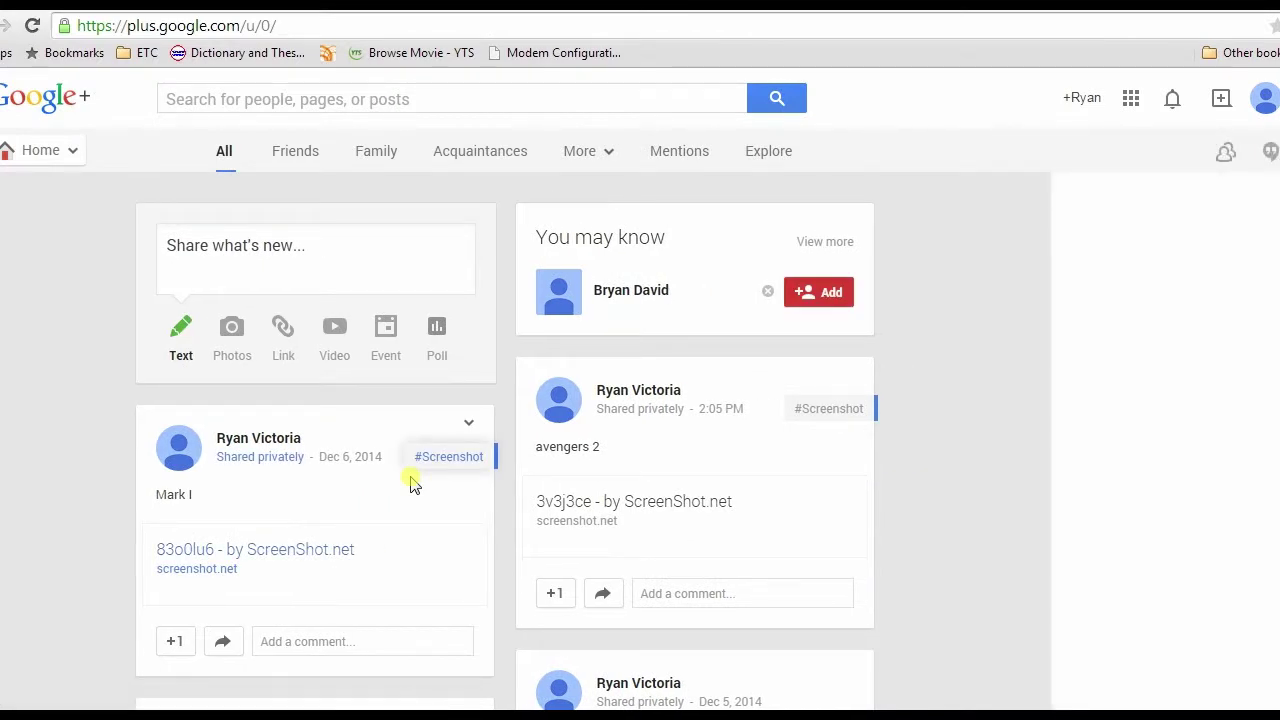
pyautogui.click(623, 502)
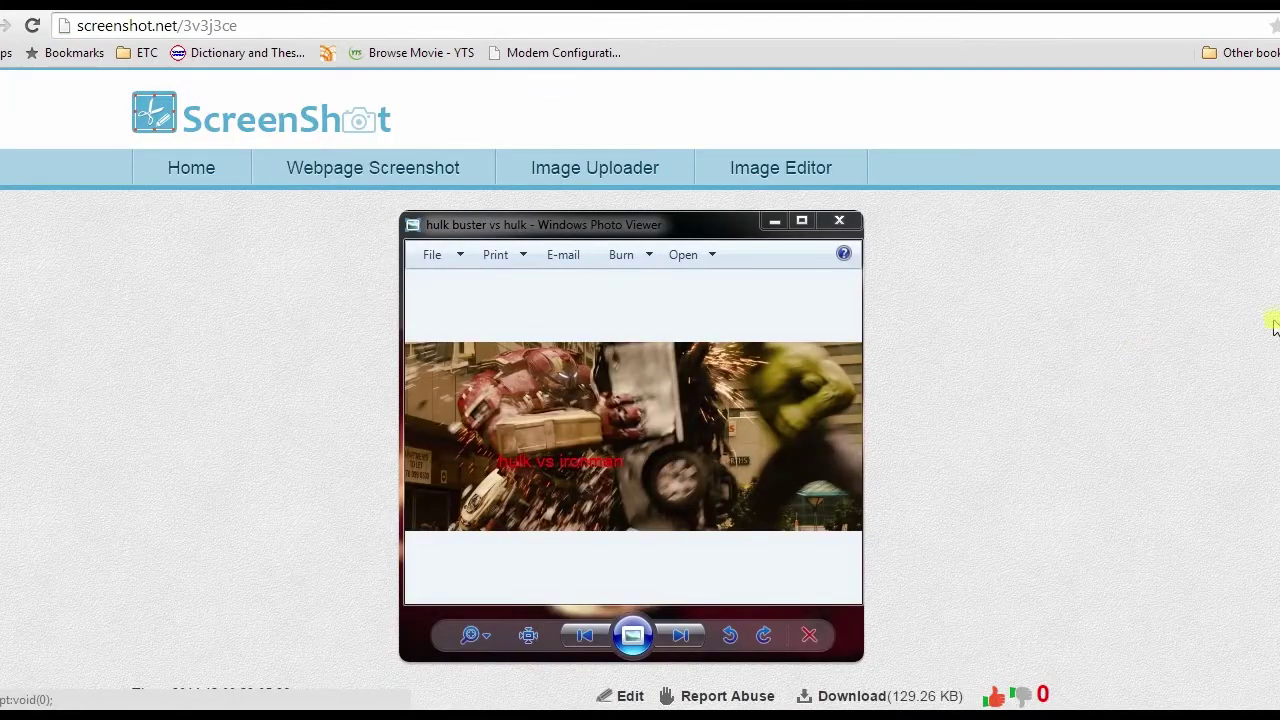
# Step: Drag a 468 × 450 capture region around the Photo Viewer window
pyautogui.scroll(-1, 640, 400)
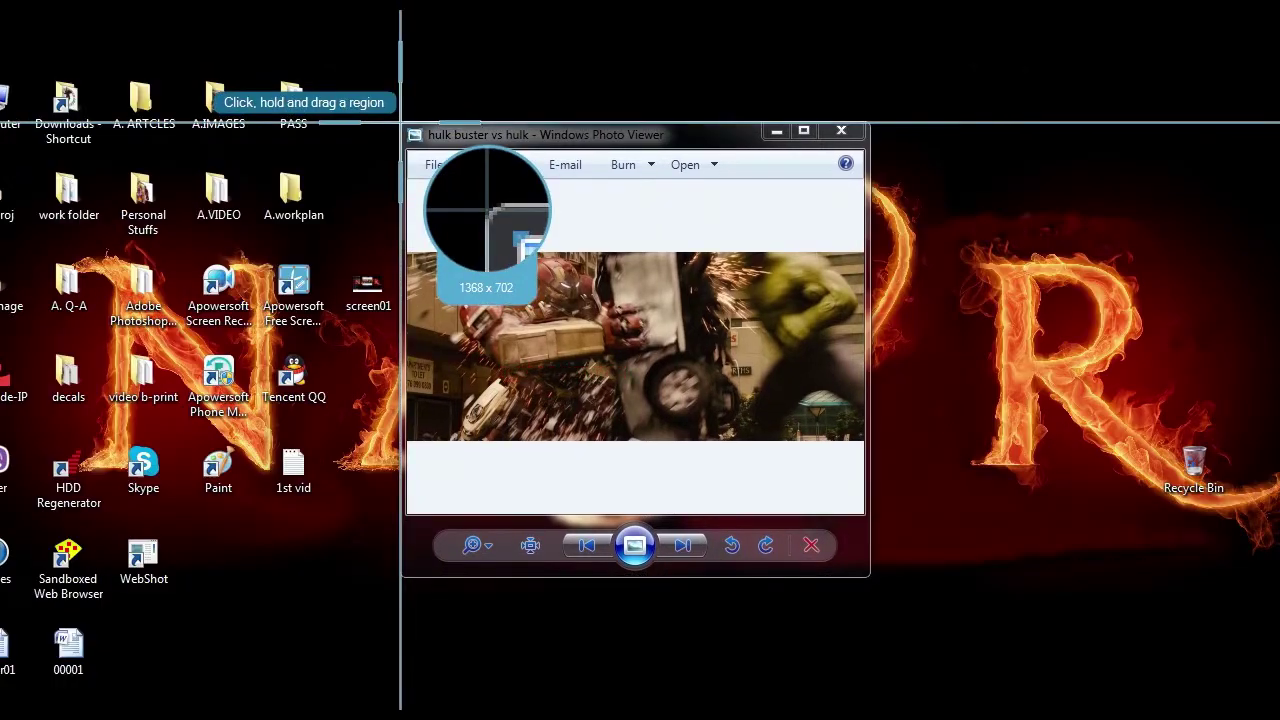
pyautogui.moveTo(400, 123)
pyautogui.mouseDown()
pyautogui.moveTo(686, 430)
pyautogui.moveTo(870, 575)
pyautogui.mouseUp()
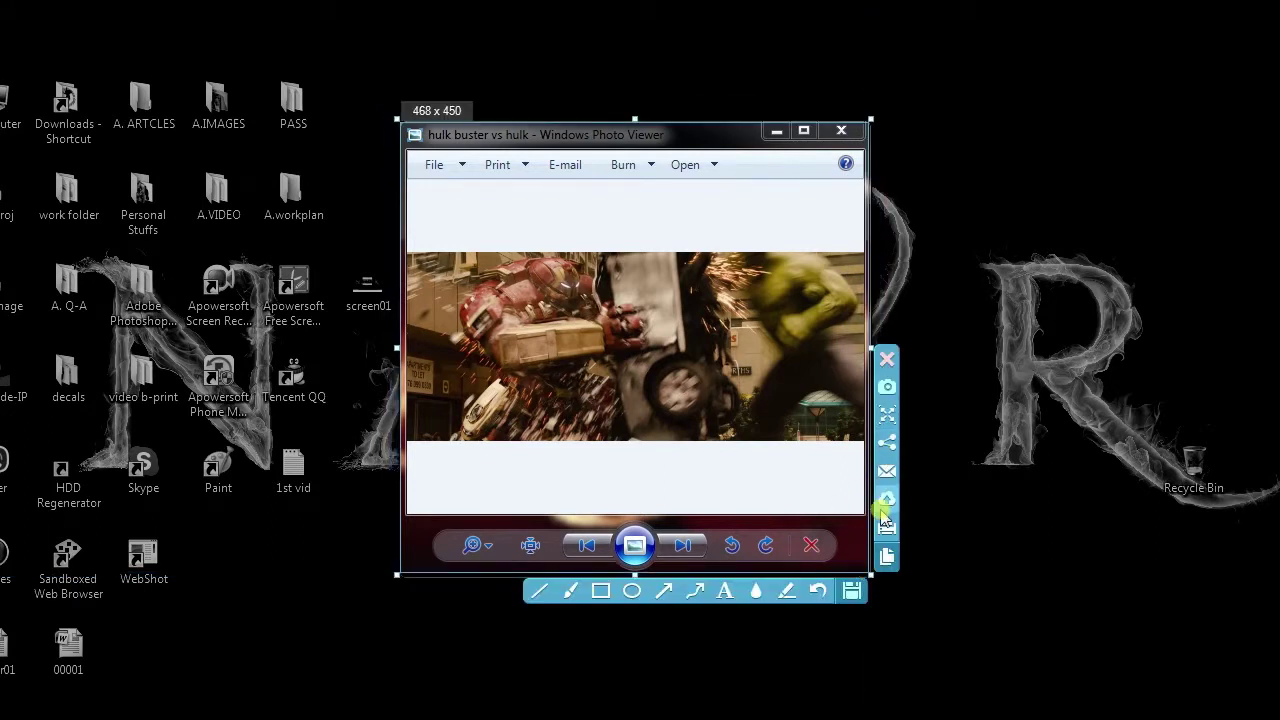
# Step: Draw a medium-thickness red arrow toward the Hulk and start saving the capture as JPG
pyautogui.click(663, 590)
pyautogui.click(575, 630)
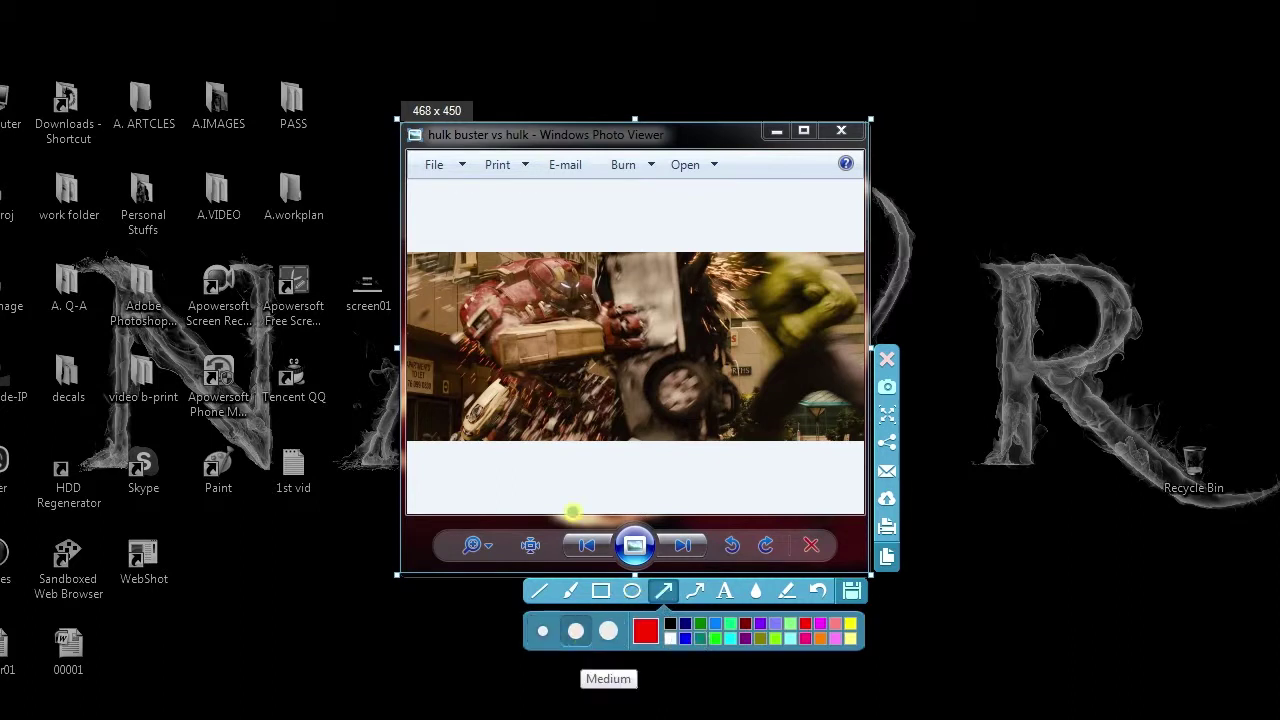
pyautogui.moveTo(530, 337); pyautogui.dragTo(766, 336)
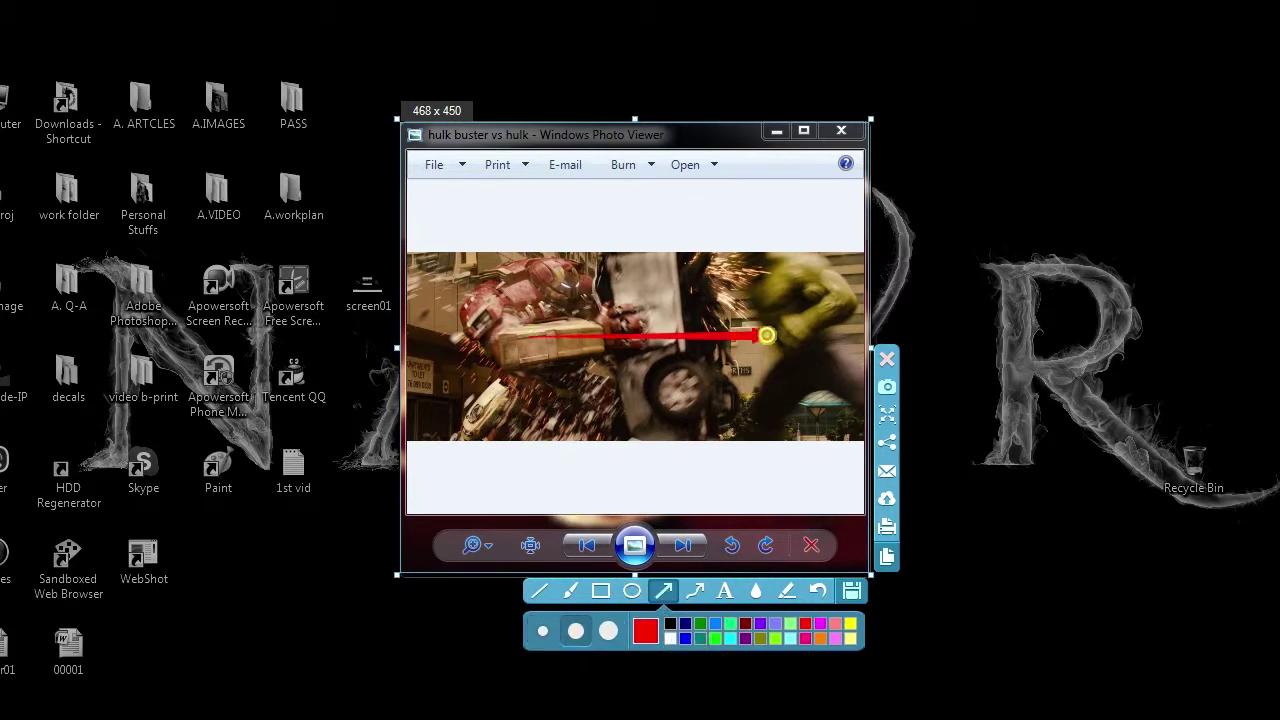
pyautogui.click(852, 593)
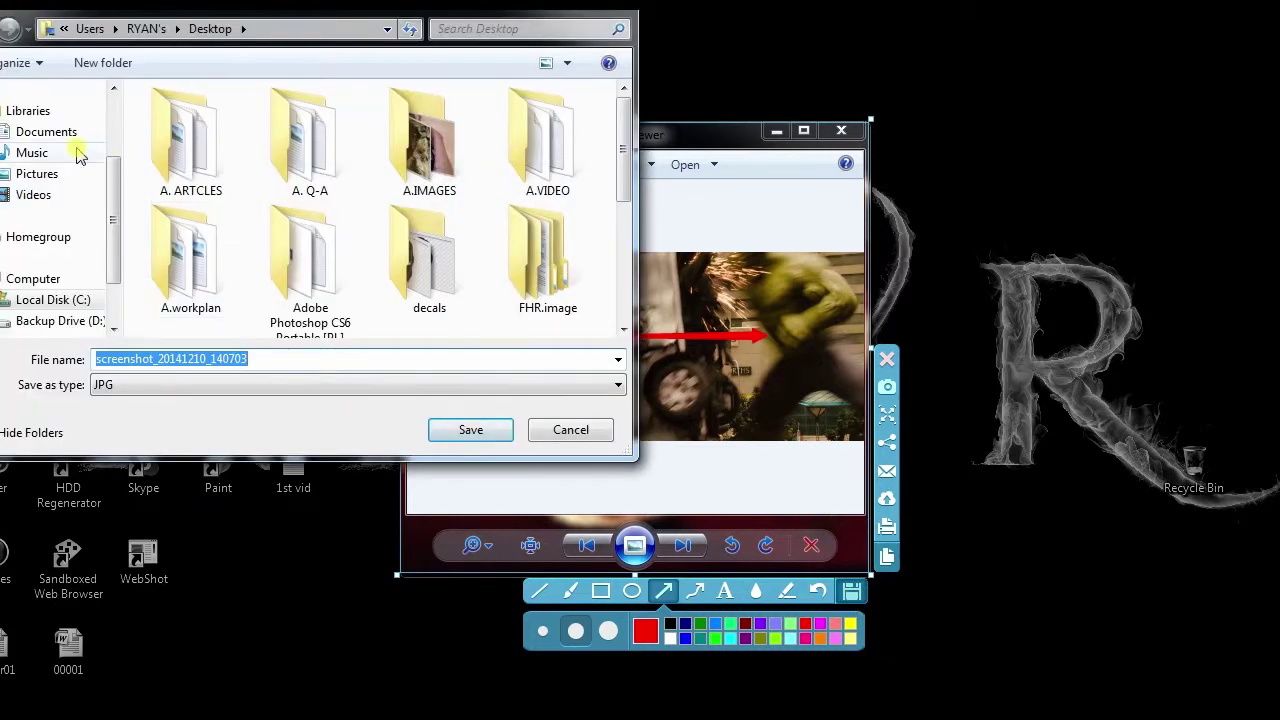
# Step: Save the annotated capture to the Desktop as JPG screenshot_20141210_140703 and close Apowersoft
pyautogui.scroll(3, 100, 170)
pyautogui.click(37, 119)
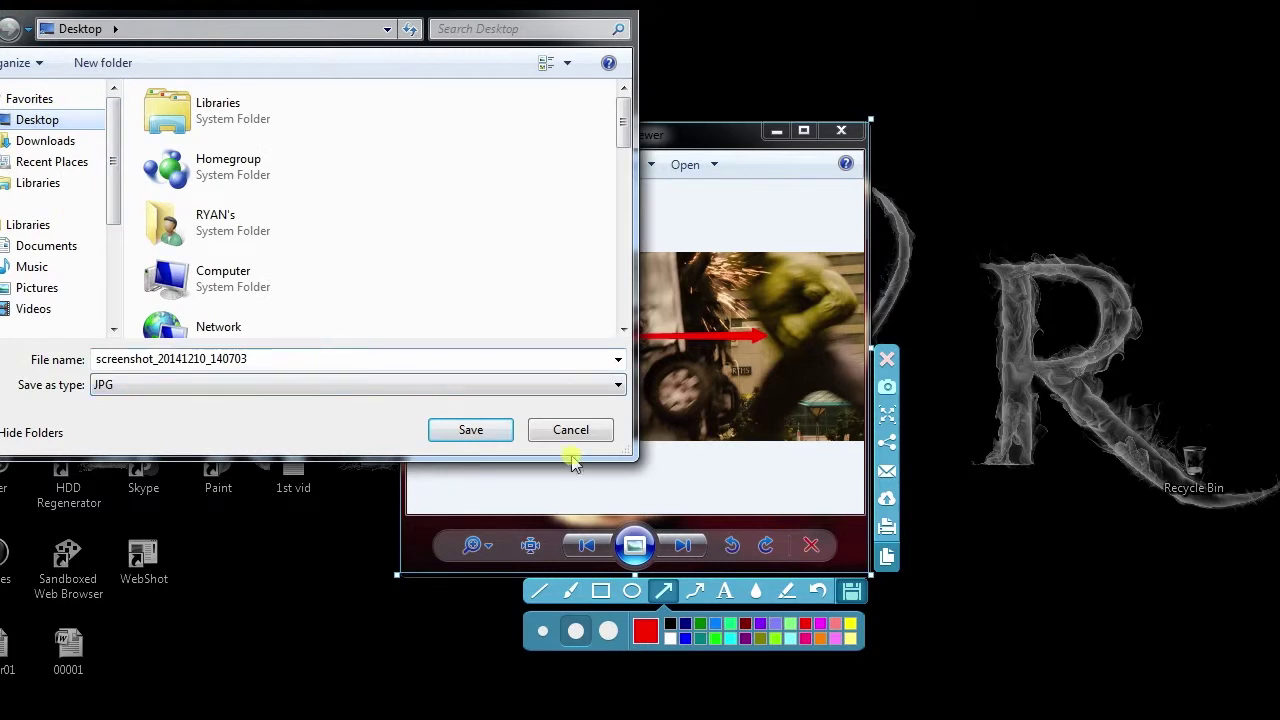
pyautogui.click(476, 436)
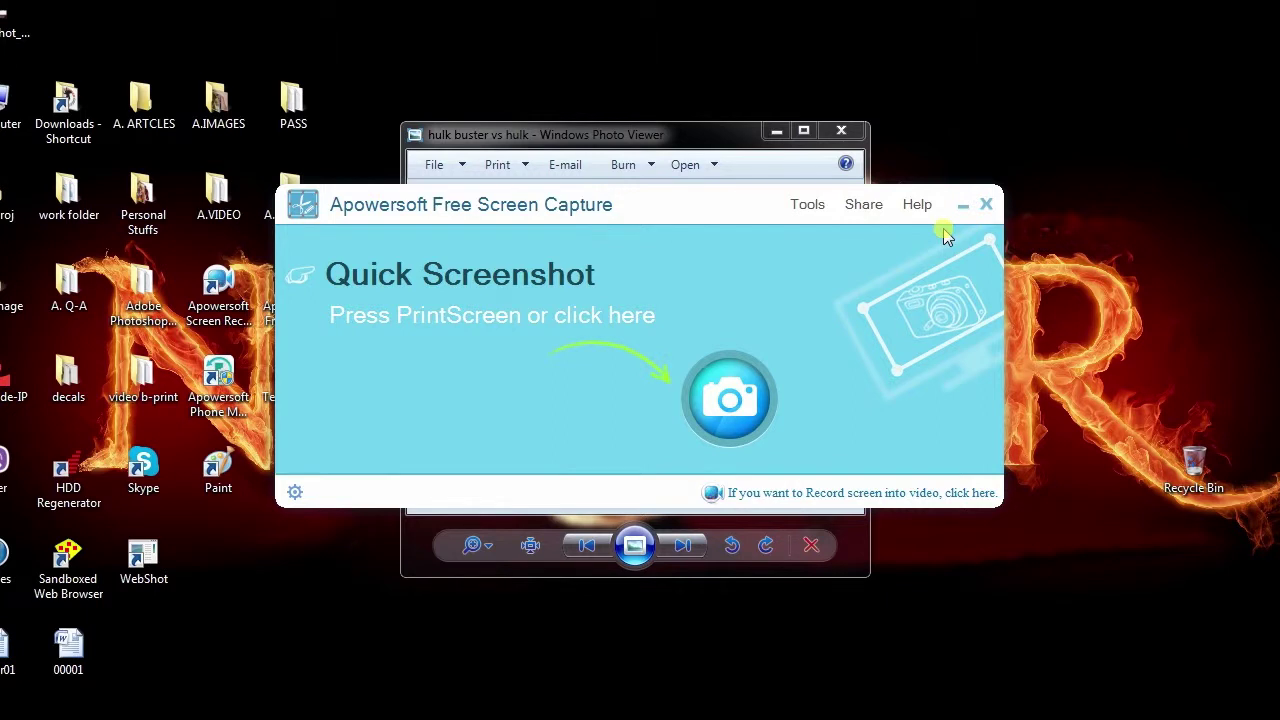
pyautogui.click(962, 205)
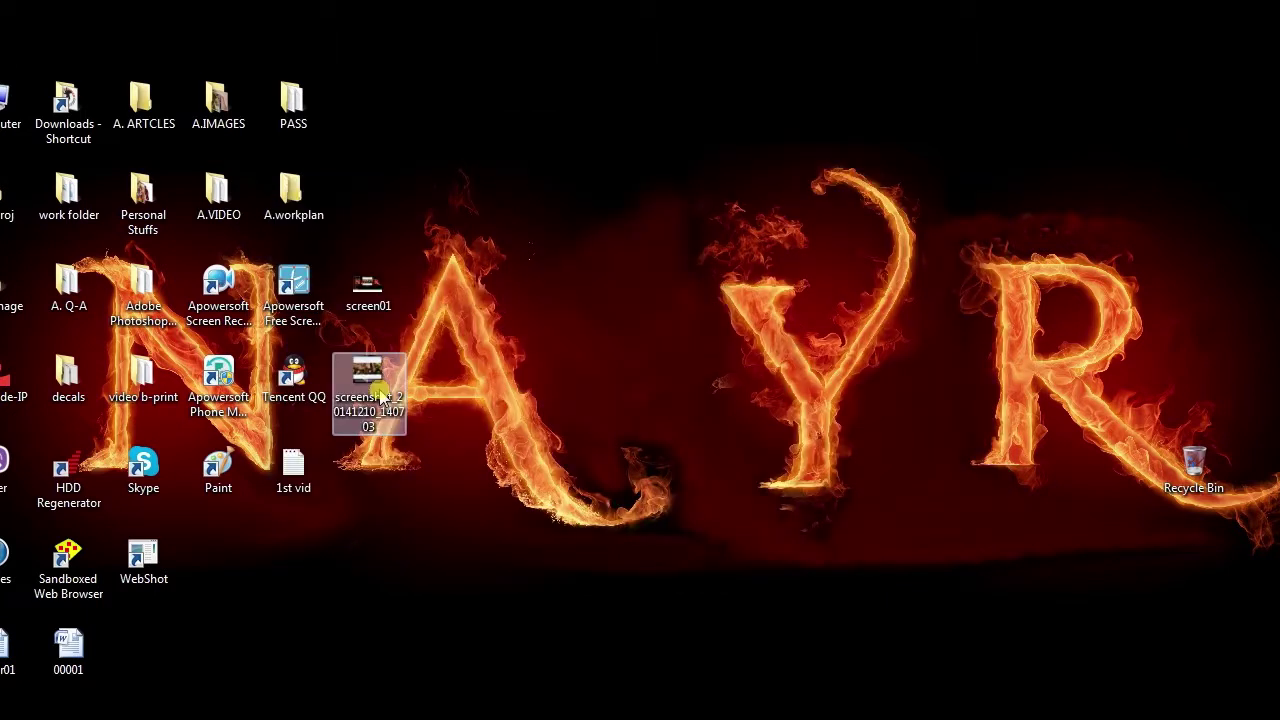
# Step: Open screenshot_20141210_140703 from the desktop in Windows Photo Viewer
pyautogui.doubleClick(381, 397)
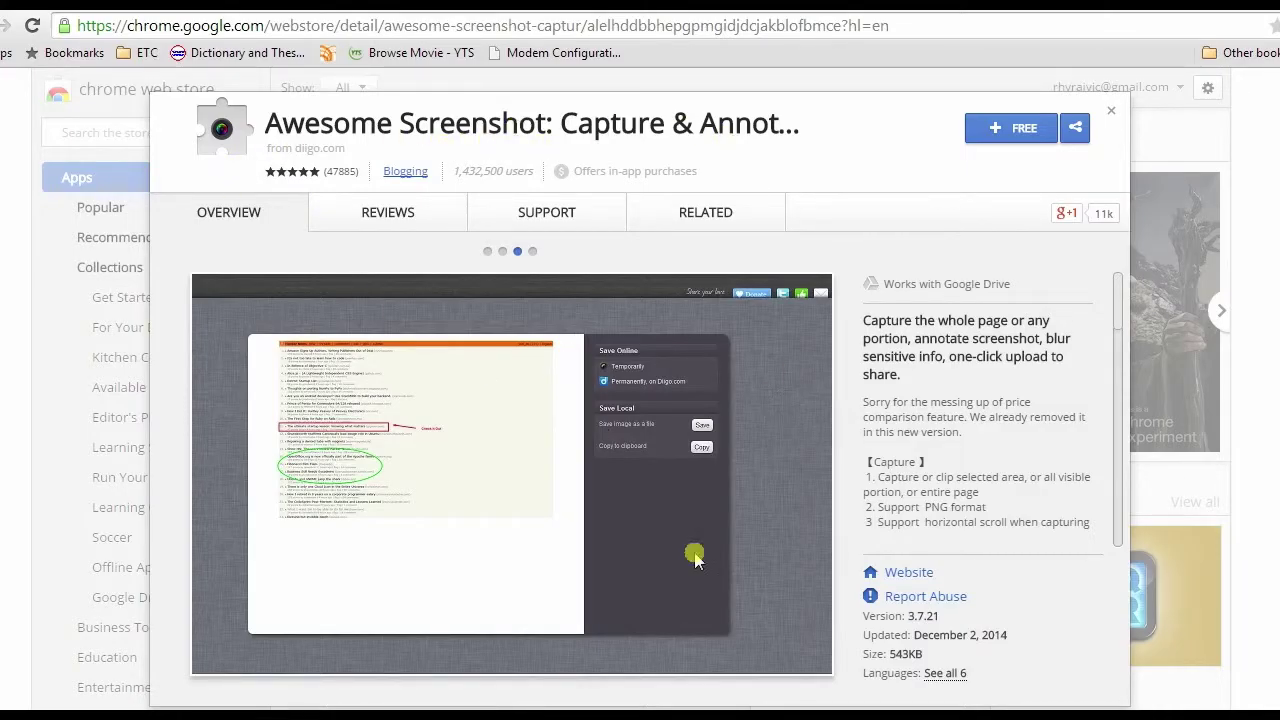
# Step: Install the free Awesome Screenshot extension from its Web Store page and dismiss the confirmation notice
pyautogui.click(1015, 139)
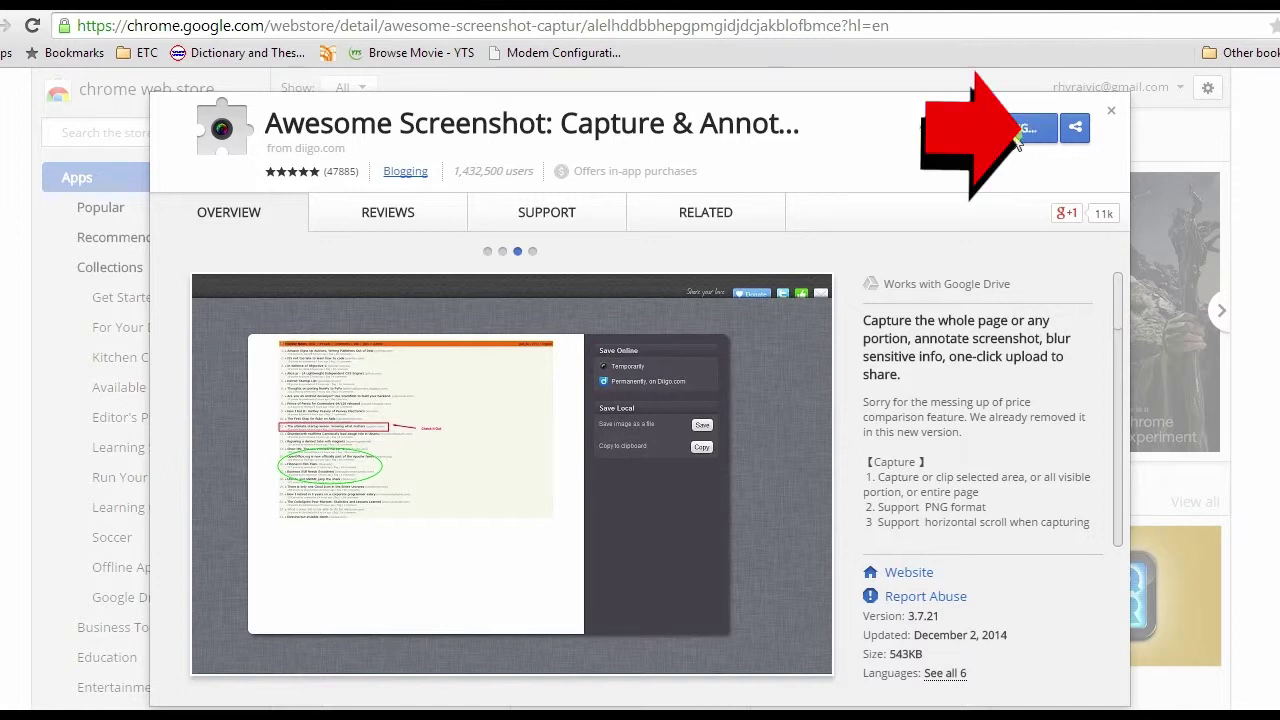
pyautogui.click(690, 264)
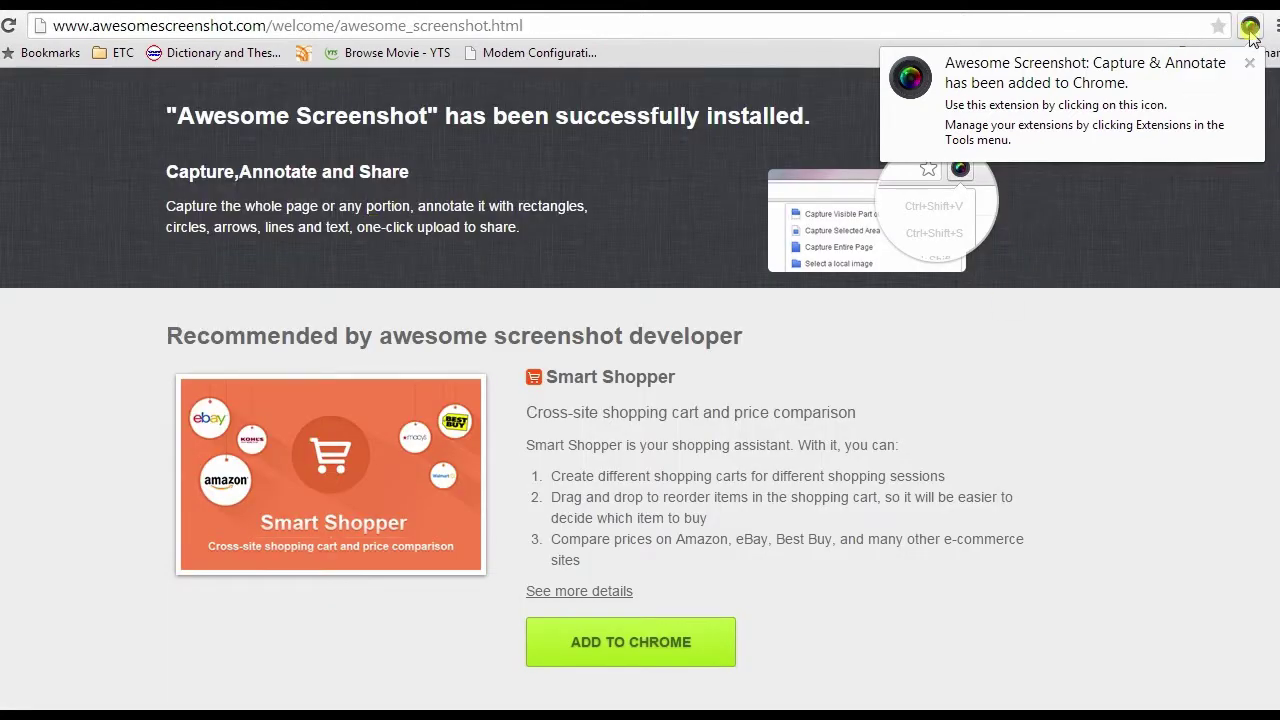
pyautogui.click(1250, 66)
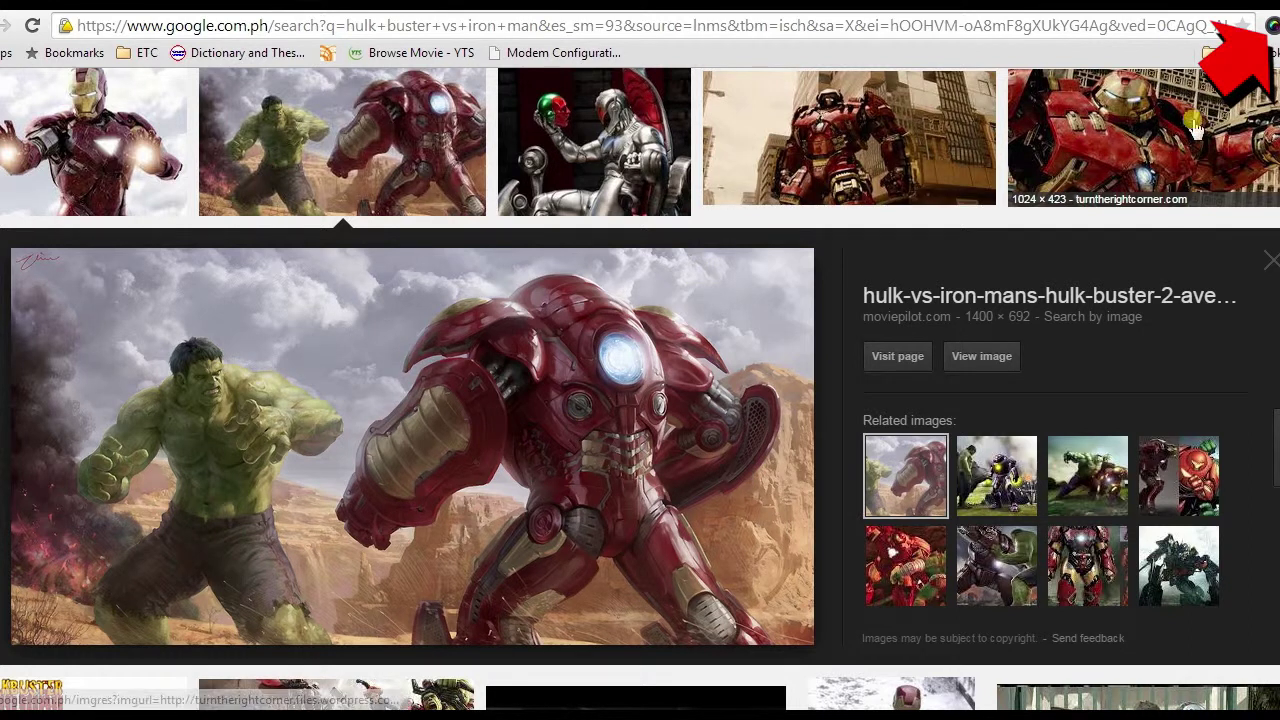
# Step: Capture the Hulk versus Hulkbuster preview image on Google Images as a selected area with Awesome Screenshot
pyautogui.click(1272, 27)
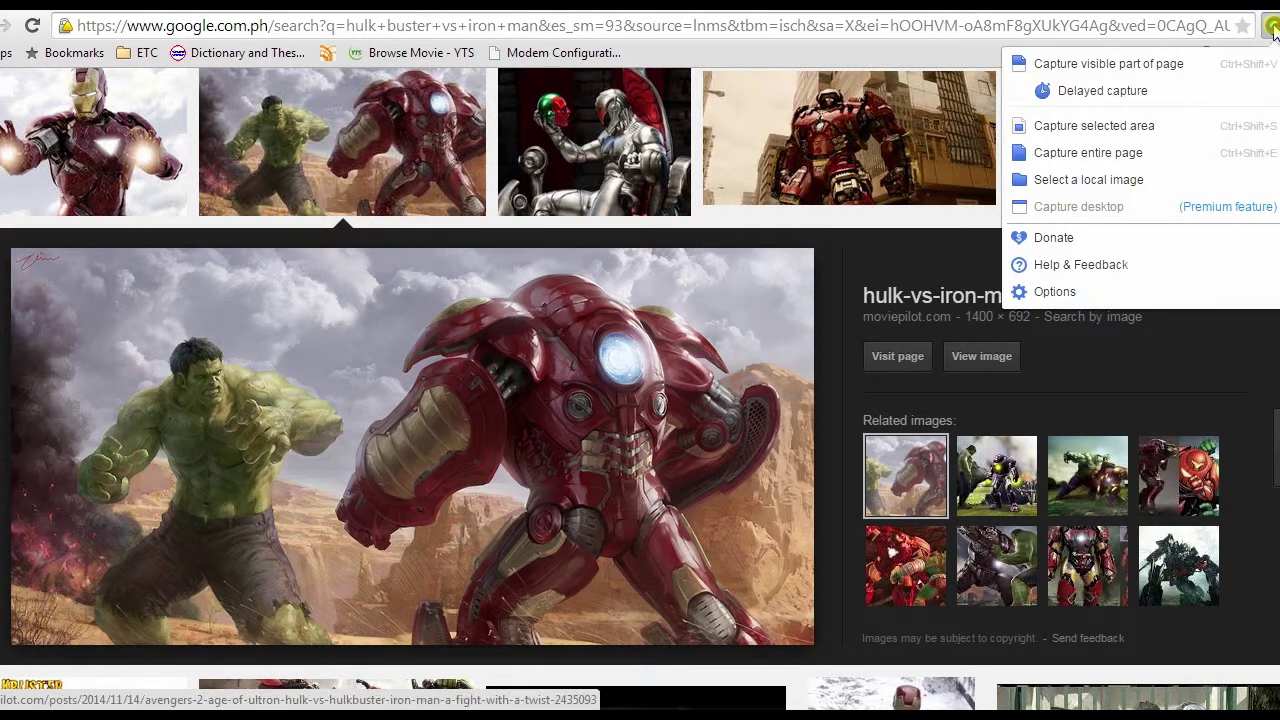
pyautogui.click(1092, 127)
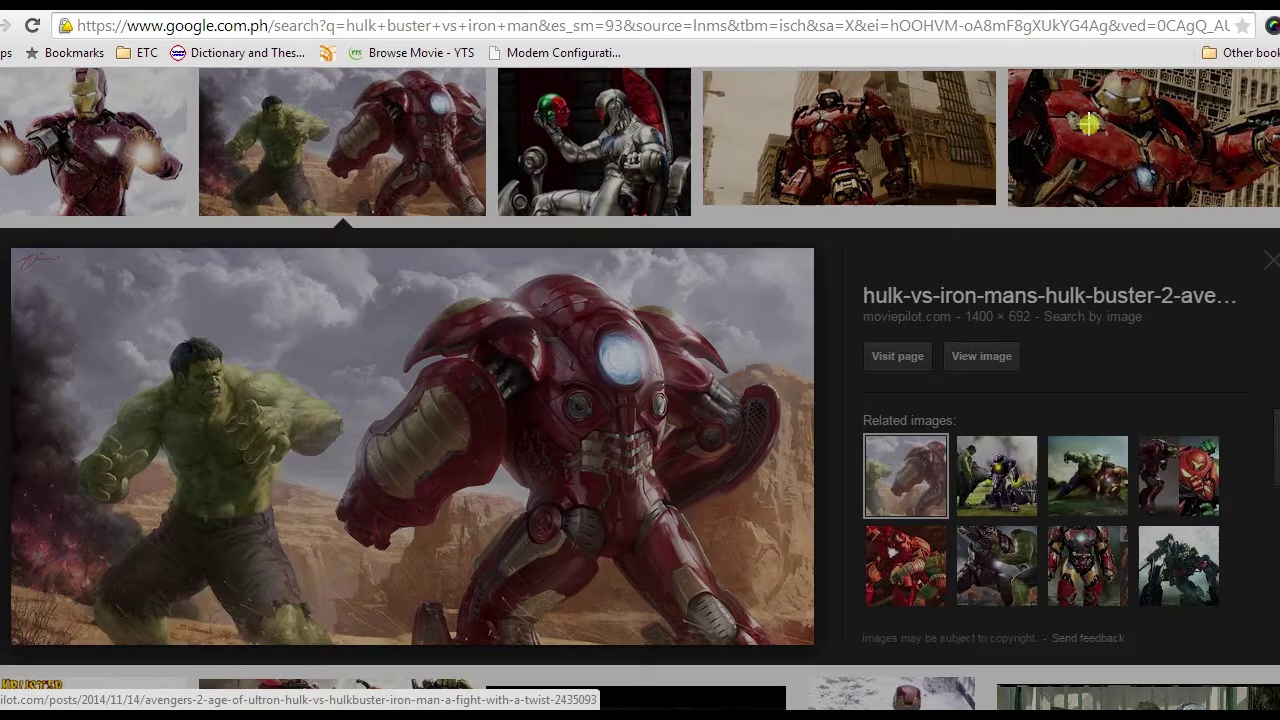
pyautogui.scroll(-1, 495, 370)
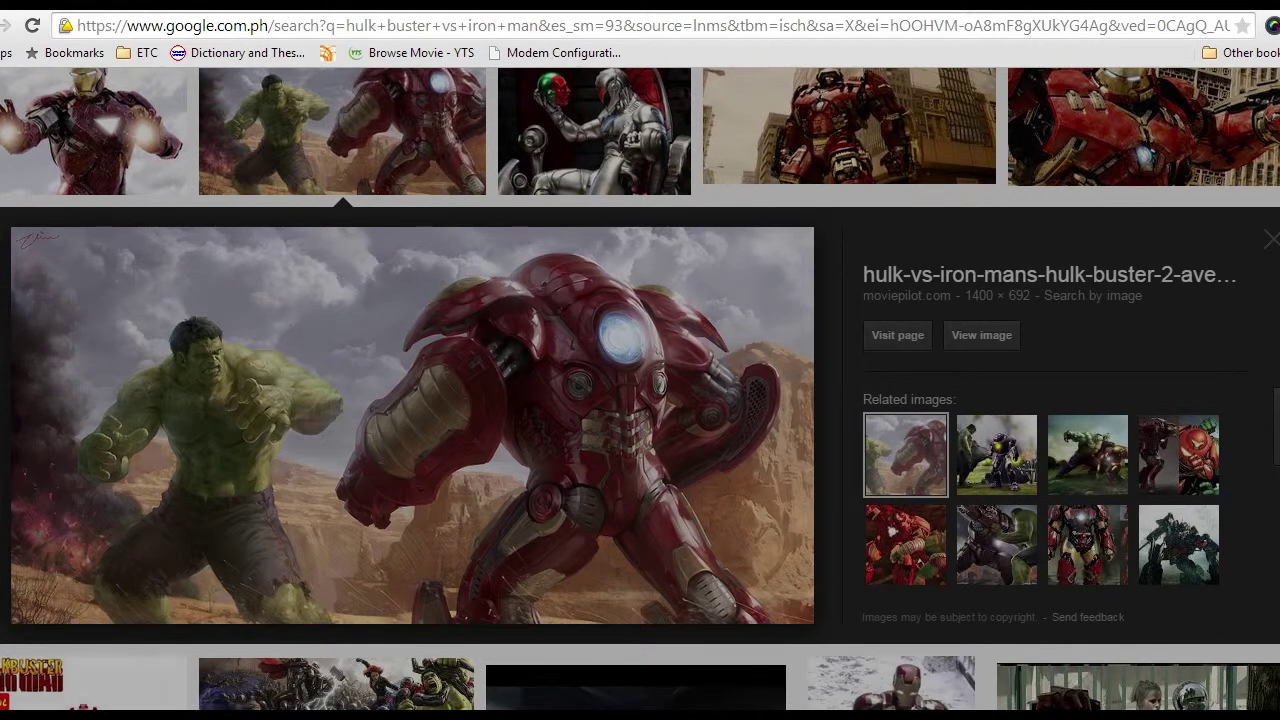
pyautogui.moveTo(97, 406)
pyautogui.mouseDown()
pyautogui.moveTo(491, 543)
pyautogui.moveTo(856, 632)
pyautogui.moveTo(846, 641)
pyautogui.mouseUp()
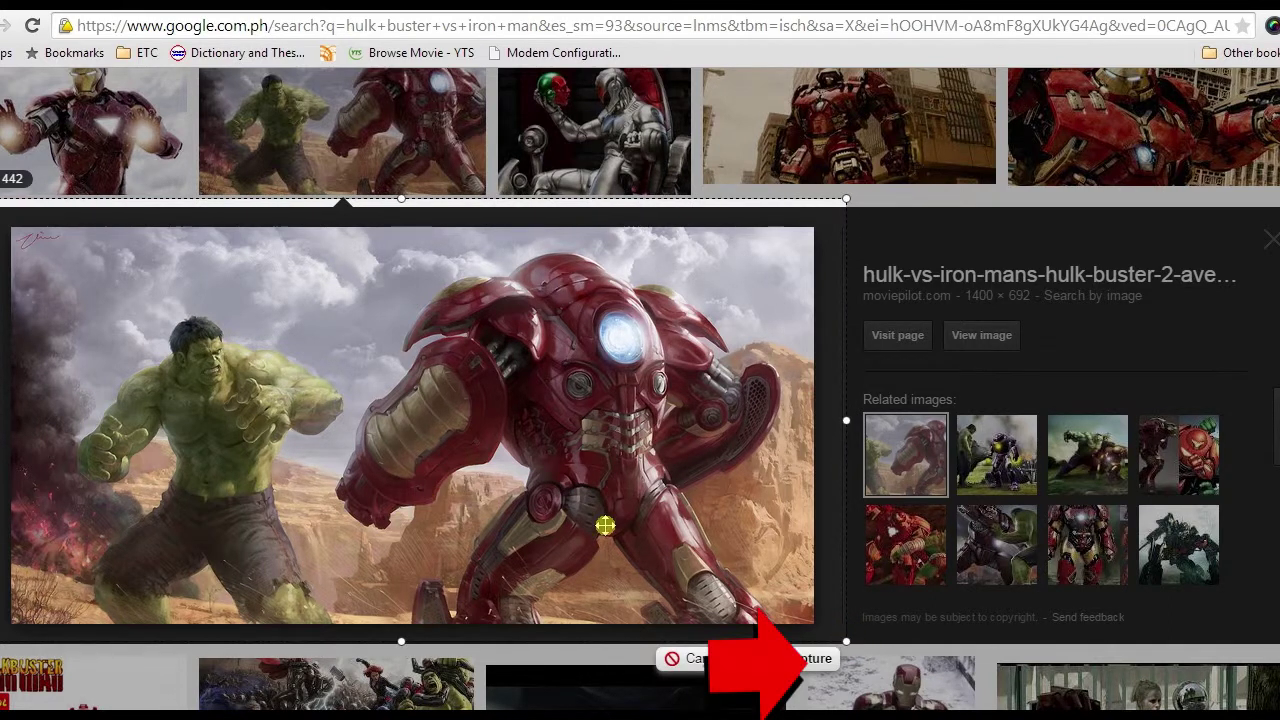
pyautogui.click(812, 662)
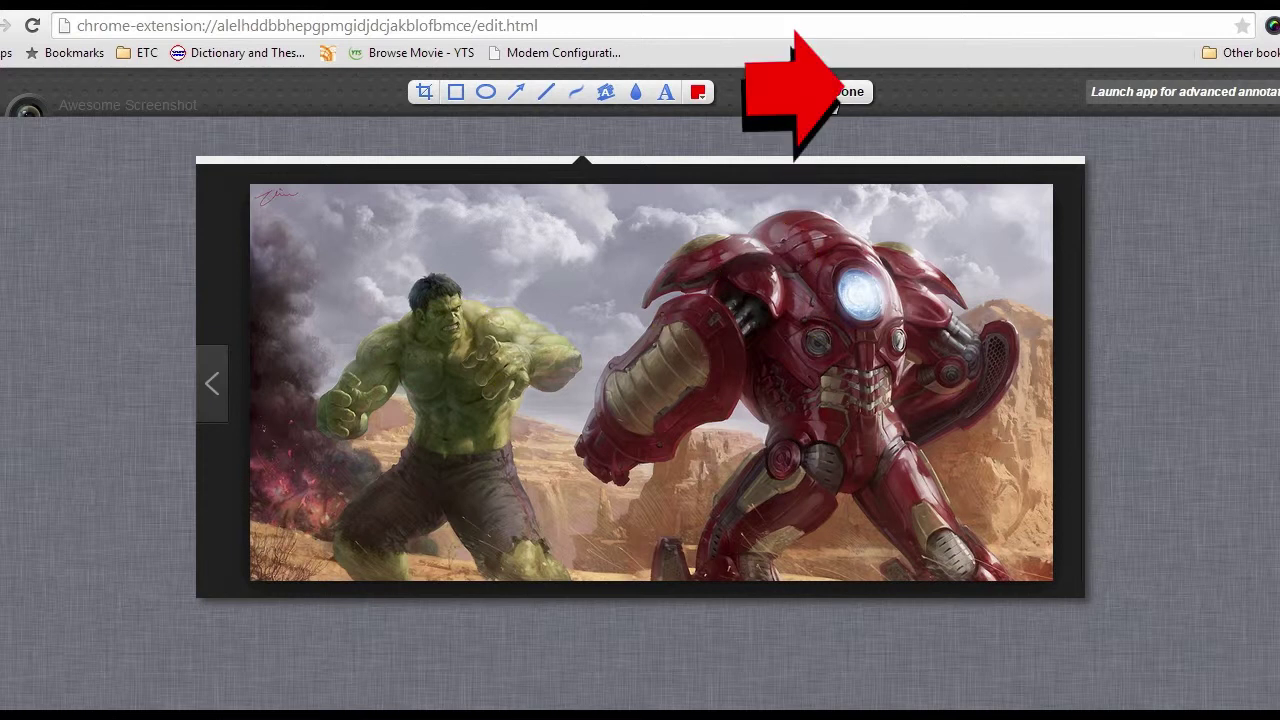
# Step: Finish editing the Awesome Screenshot capture to reach its saving options
pyautogui.click(844, 96)
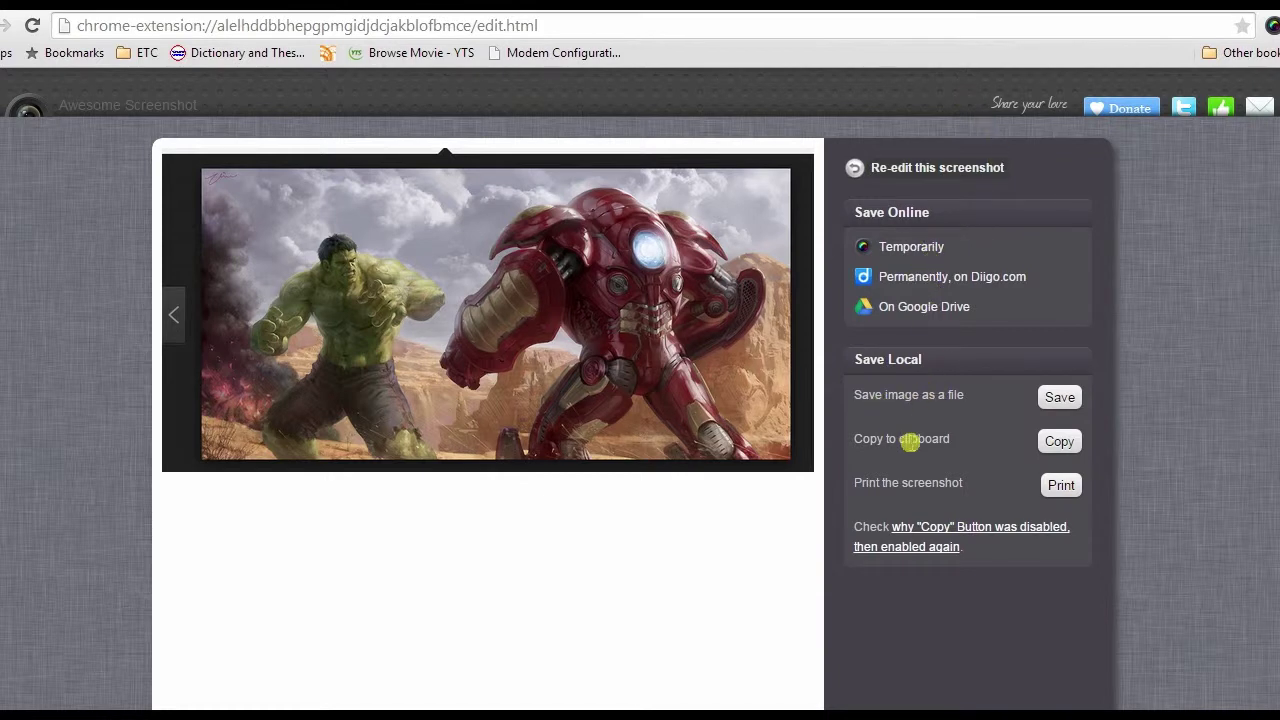
# Step: Save the capture locally to the Desktop as PNG 'hulk buster vs iron man avengers 2 Google Search'
pyautogui.click(1058, 398)
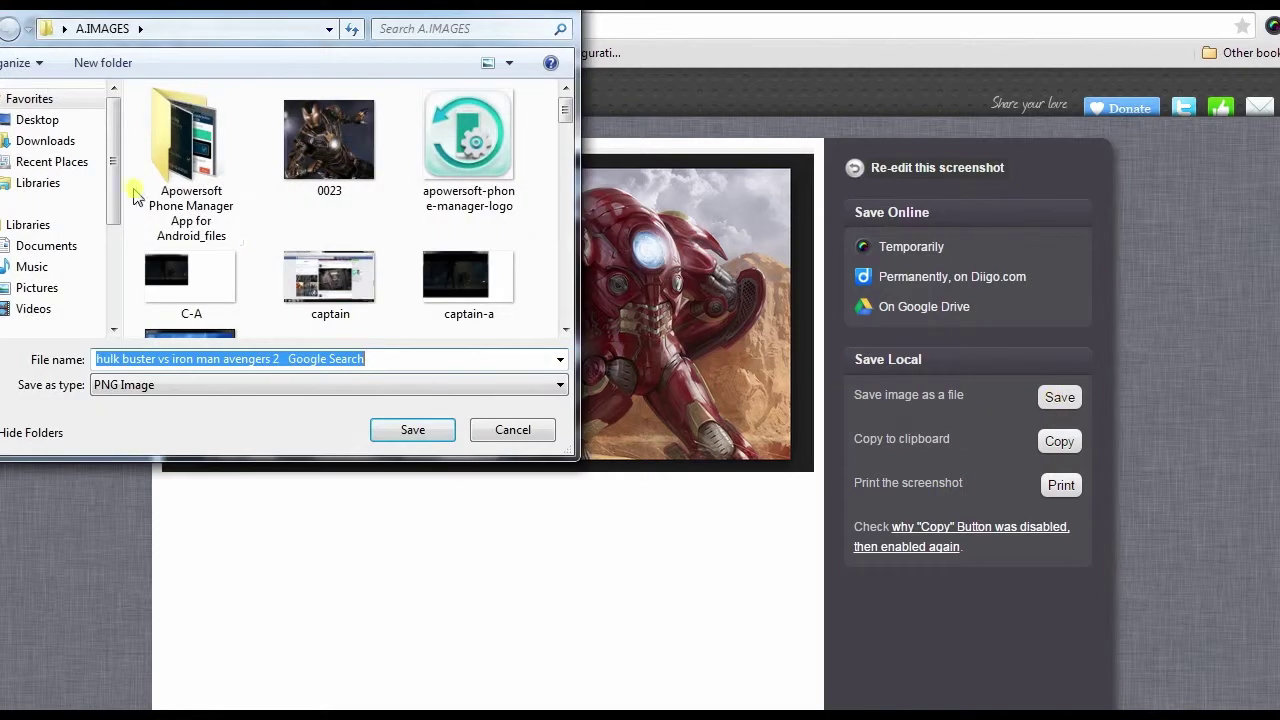
pyautogui.click(52, 121)
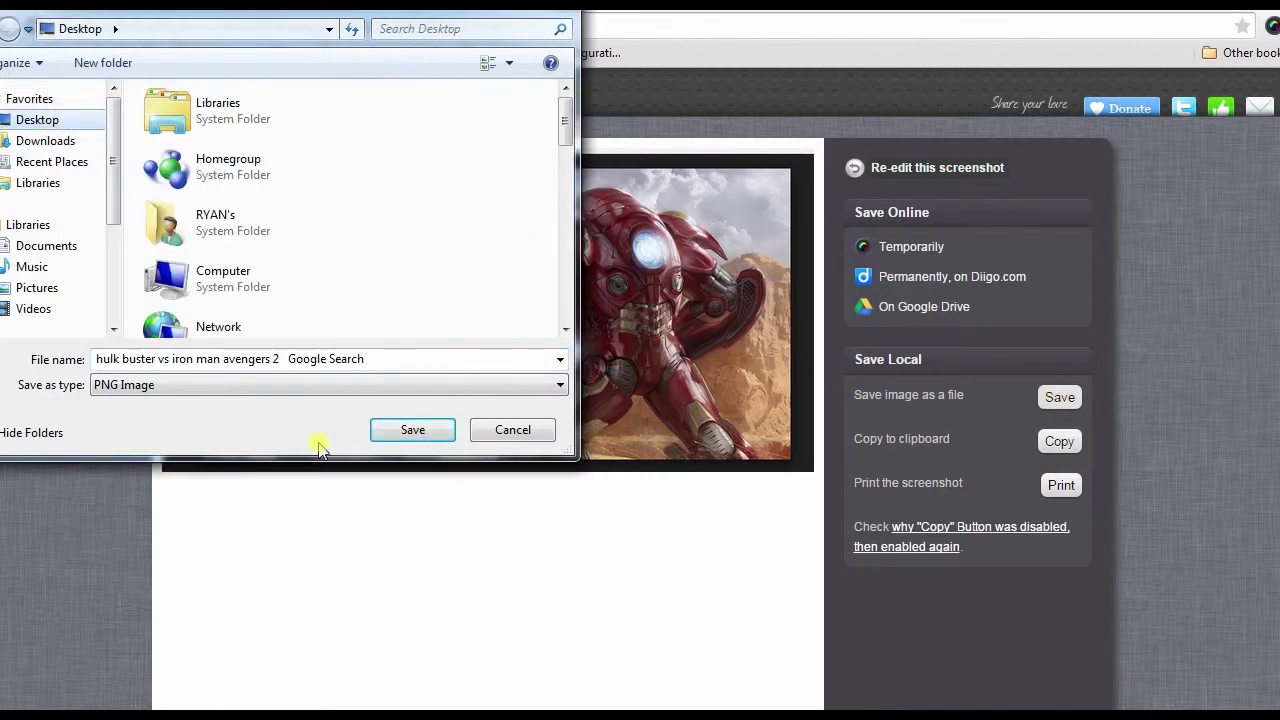
pyautogui.click(413, 432)
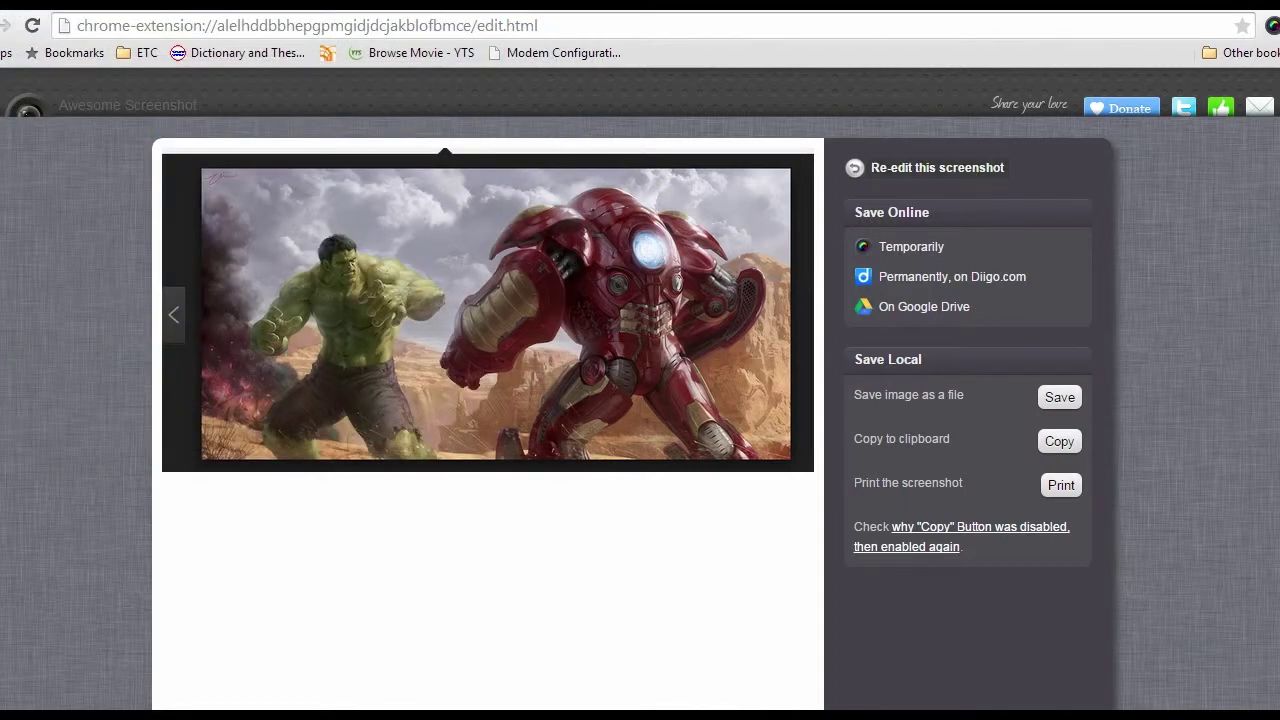
# Step: On the desktop, move the new image icon above screen01 and open it in Photo Viewer
pyautogui.press('super+d')
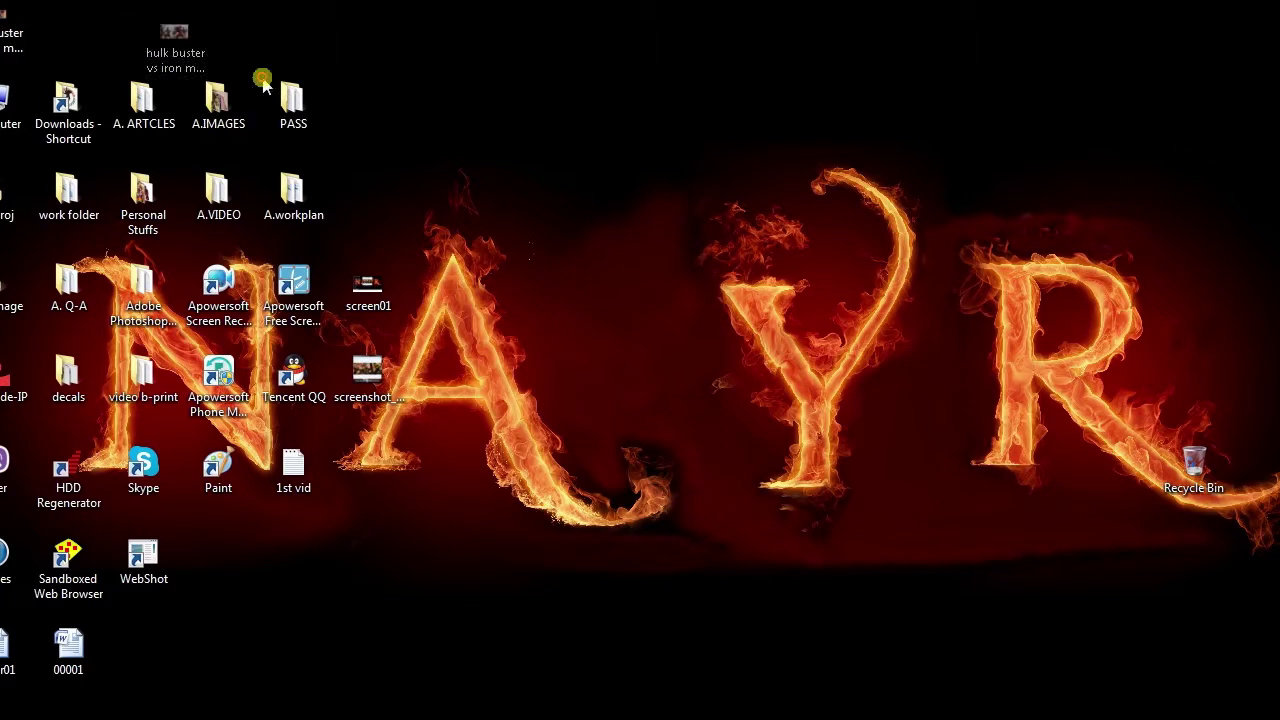
pyautogui.moveTo(418, 258); pyautogui.dragTo(371, 243)
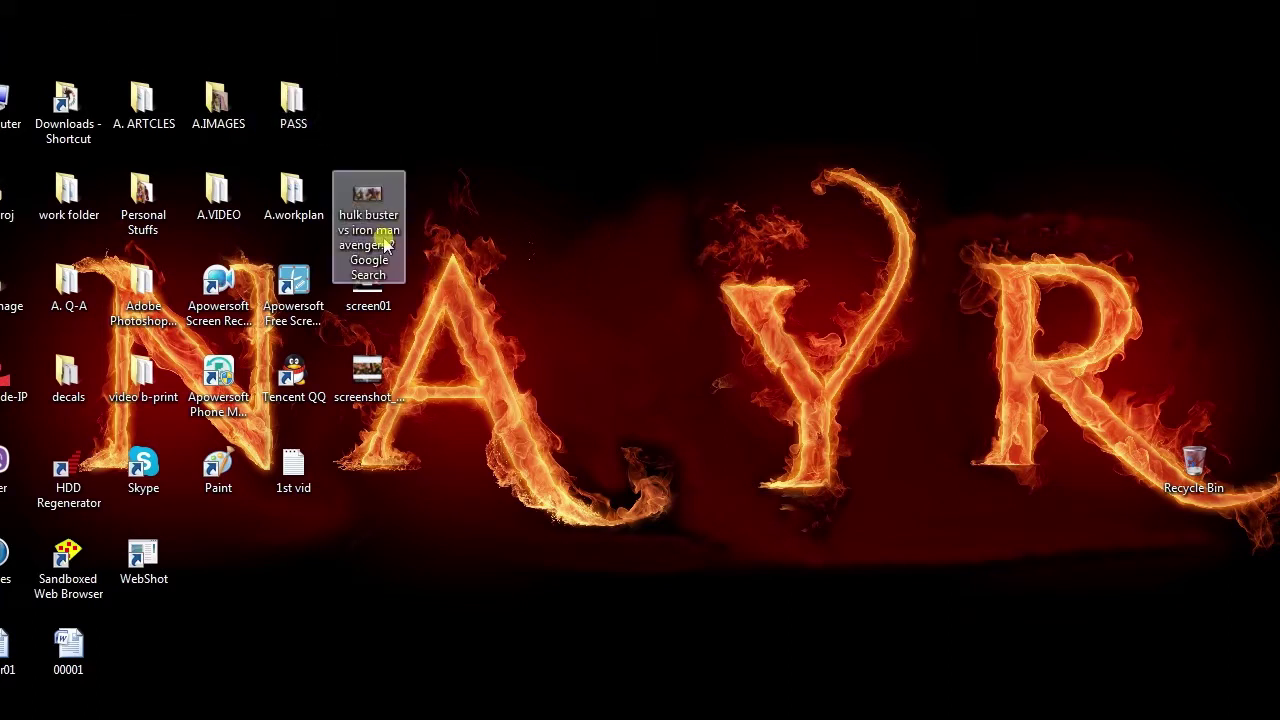
pyautogui.doubleClick(385, 245)
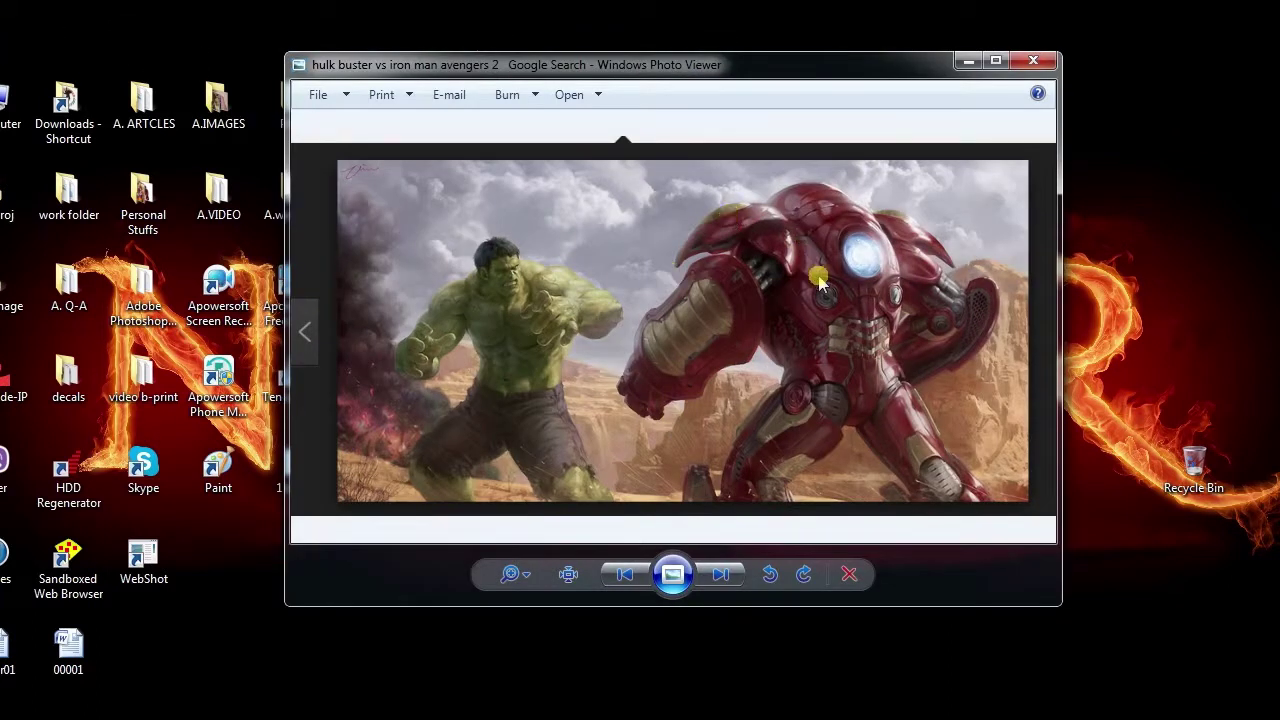